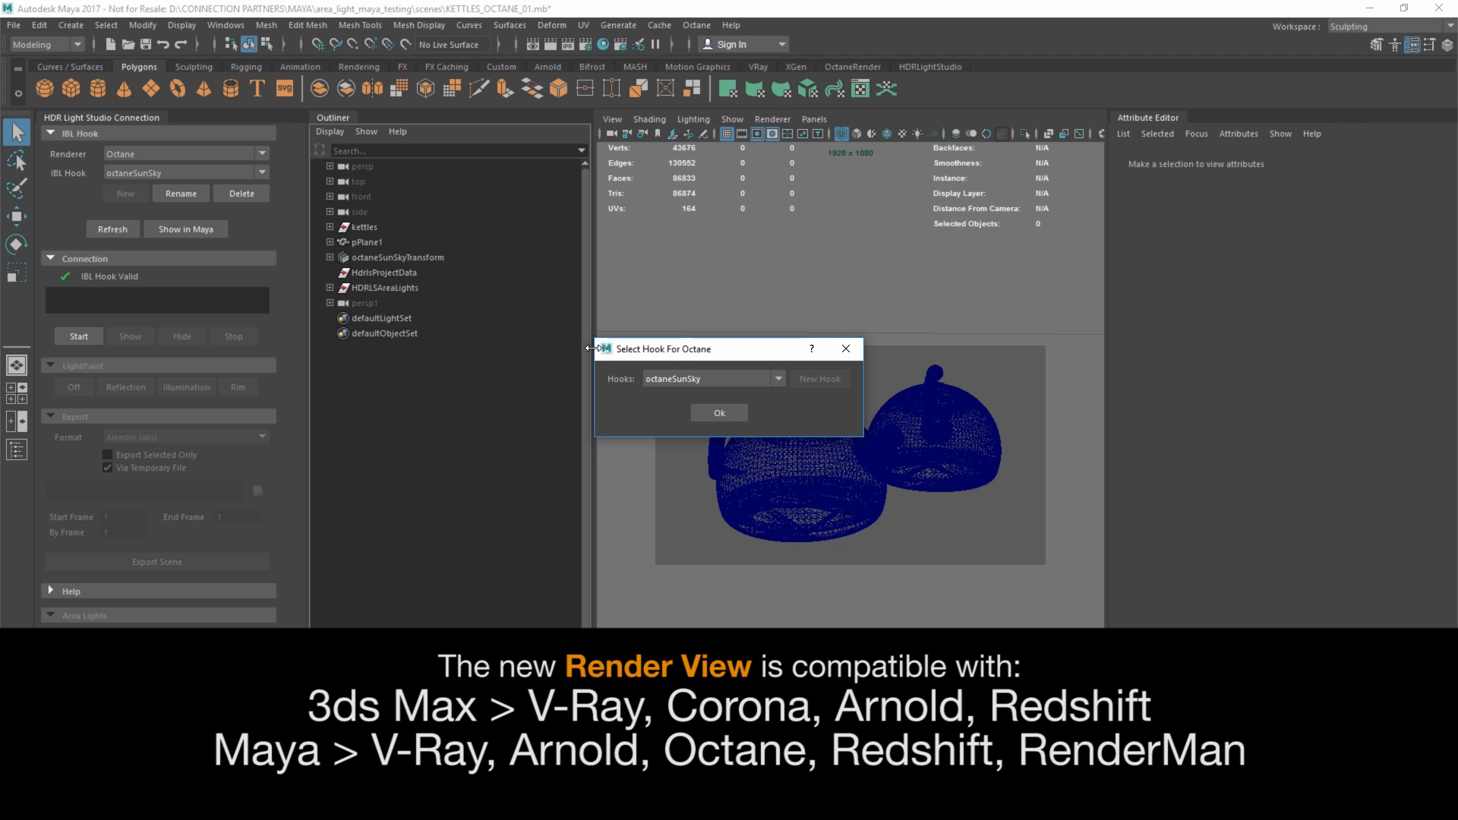
Confirm octaneSunSky as the Octane hook, browse the Window and Help menus, and maximise the window.
left_click(716, 414)
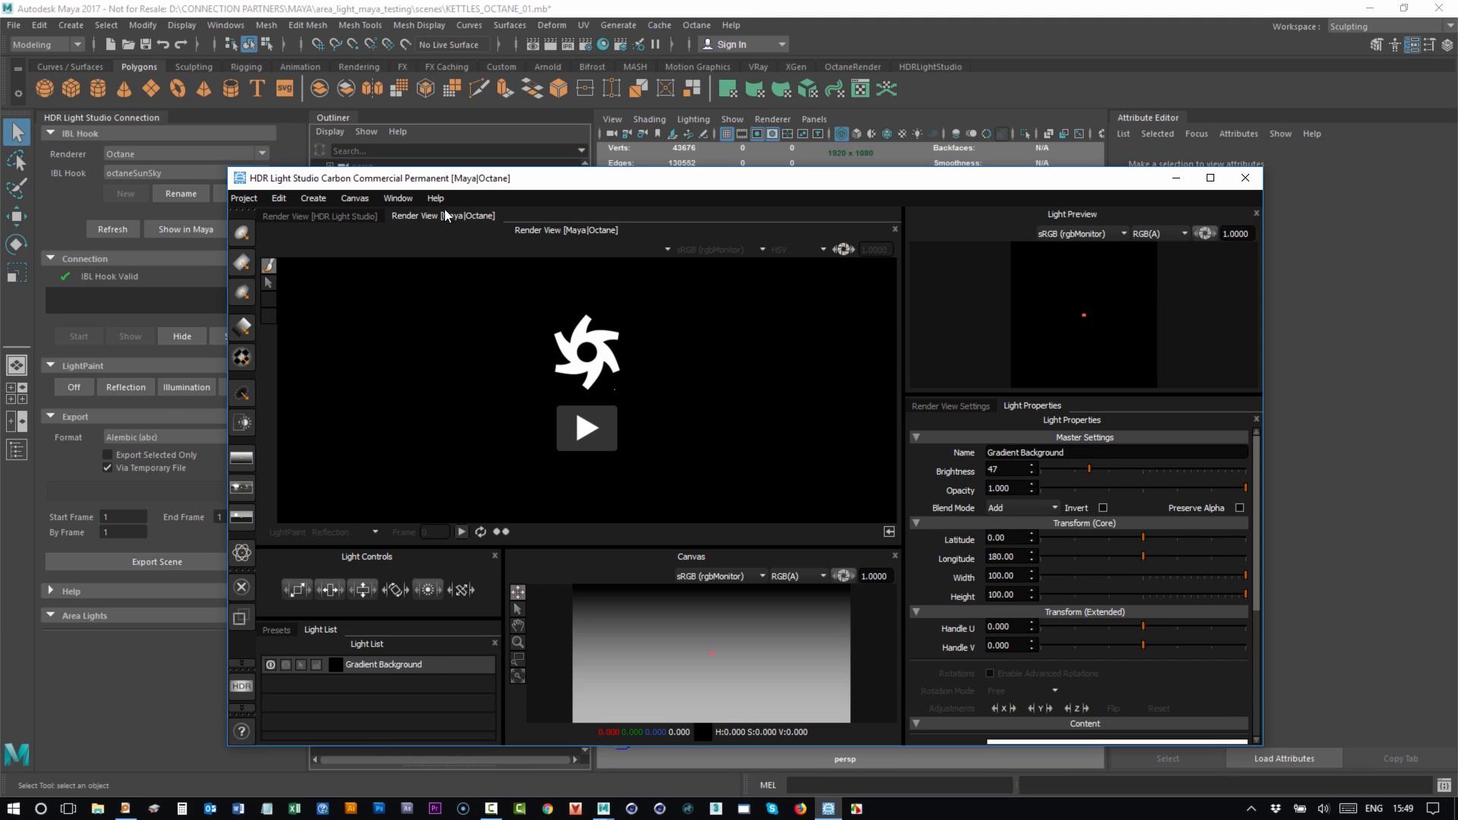
left_click(401, 199)
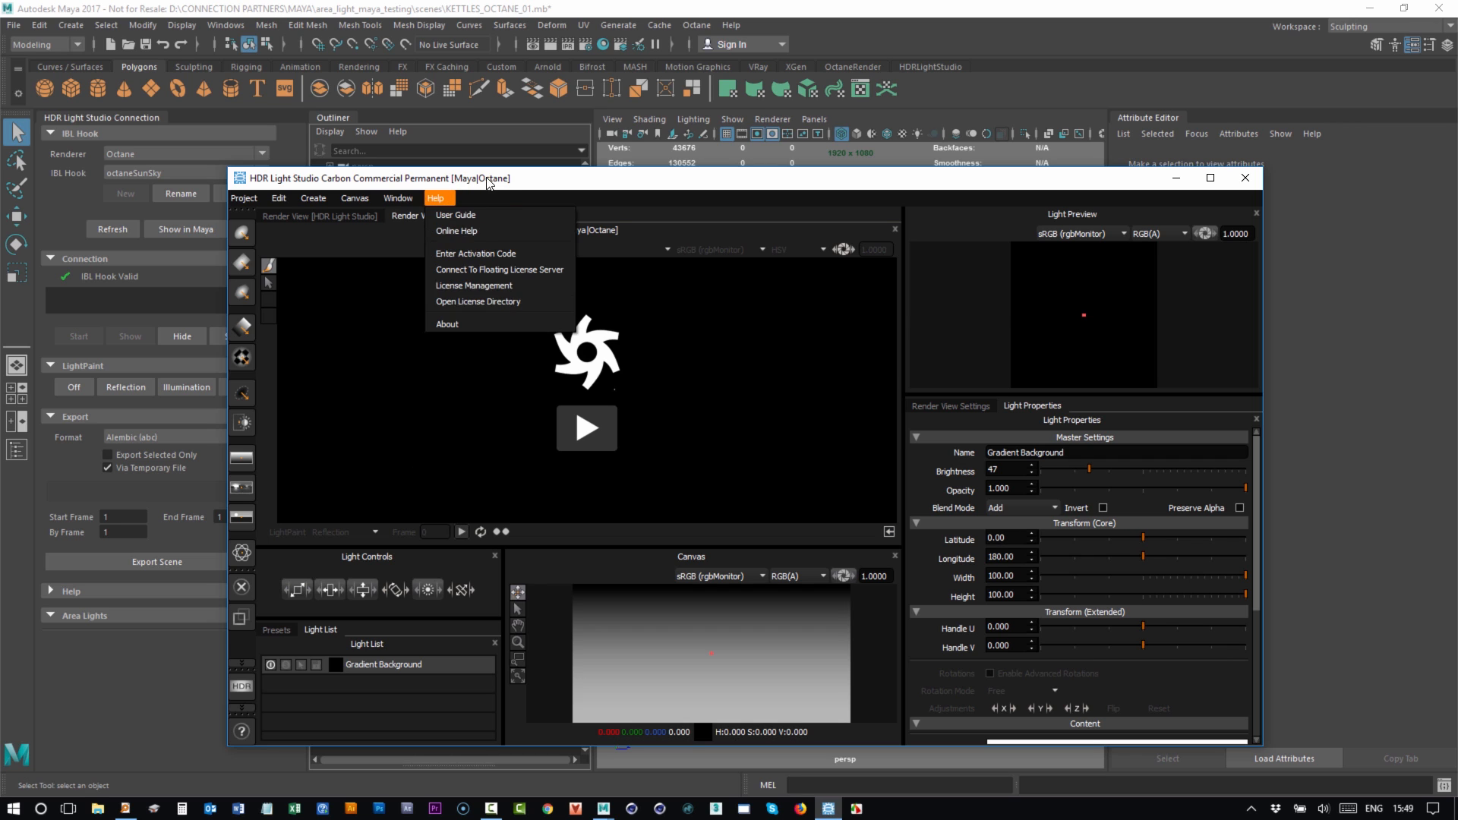
left_click(538, 181)
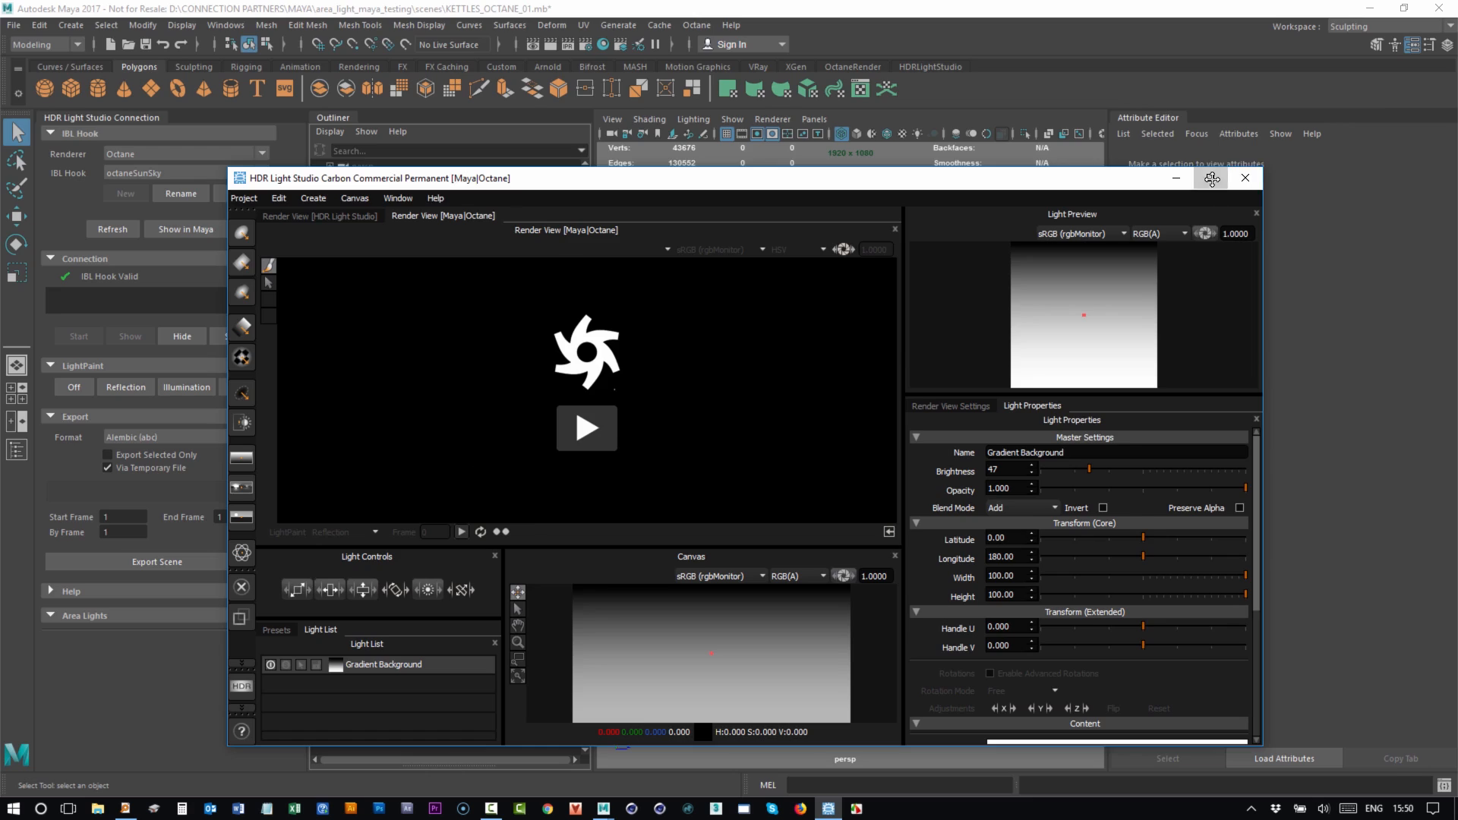
double_click(671, 179)
Widen the render view, give the lower panels more height, and start the live Octane render.
left_click_drag(742, 165, 792, 159)
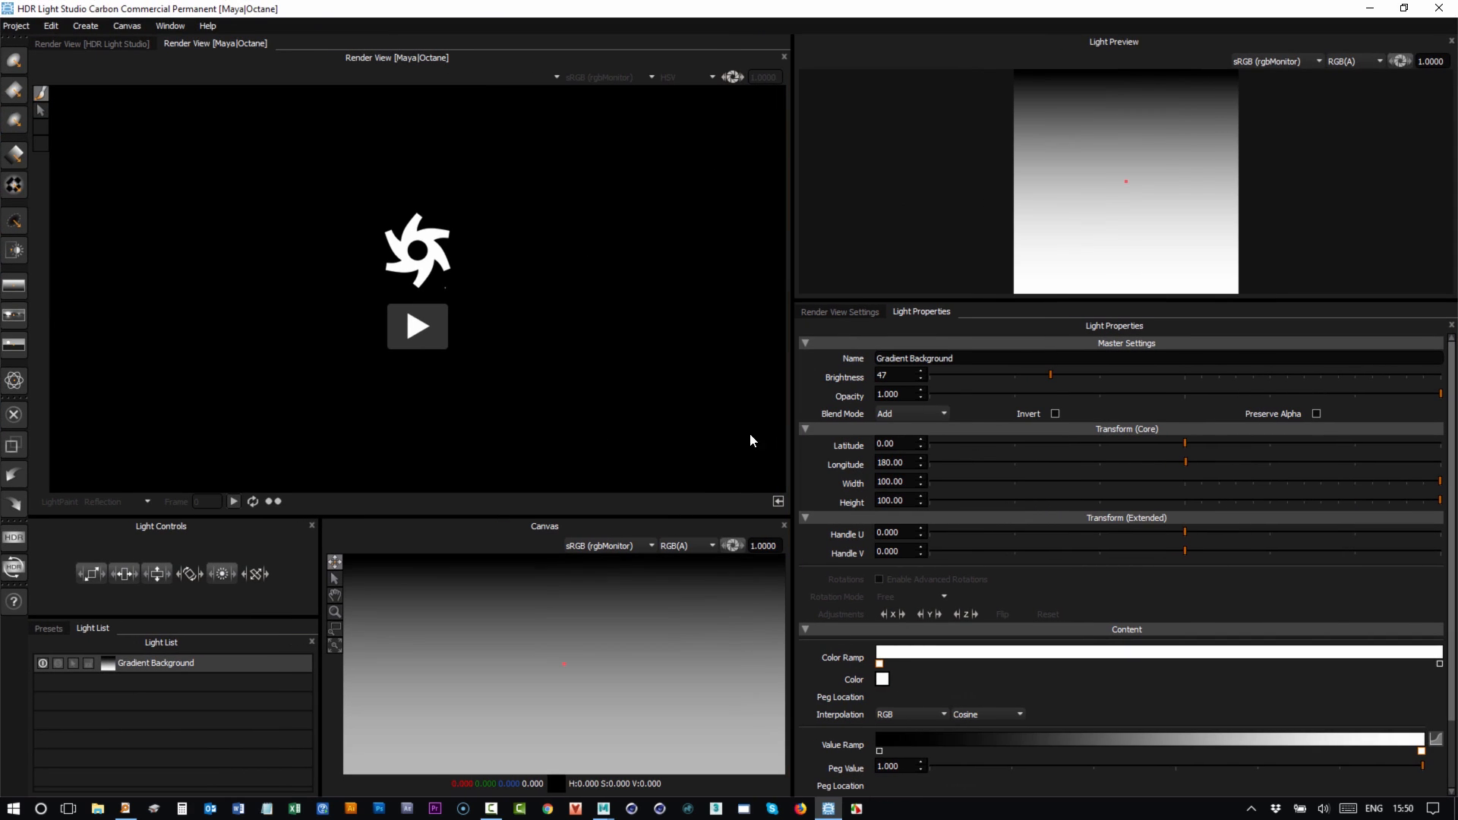
left_click_drag(715, 513, 717, 490)
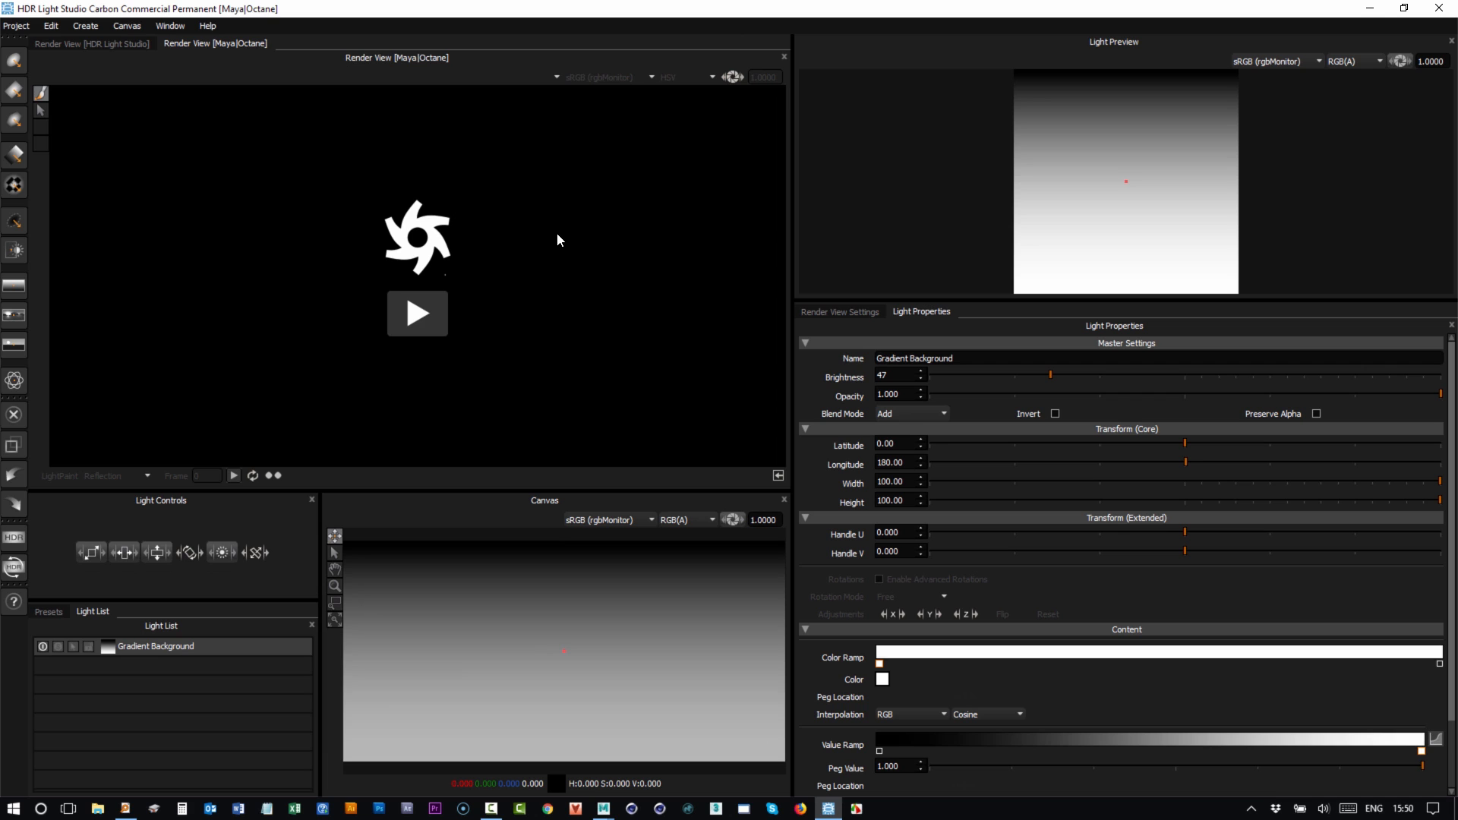
left_click(417, 314)
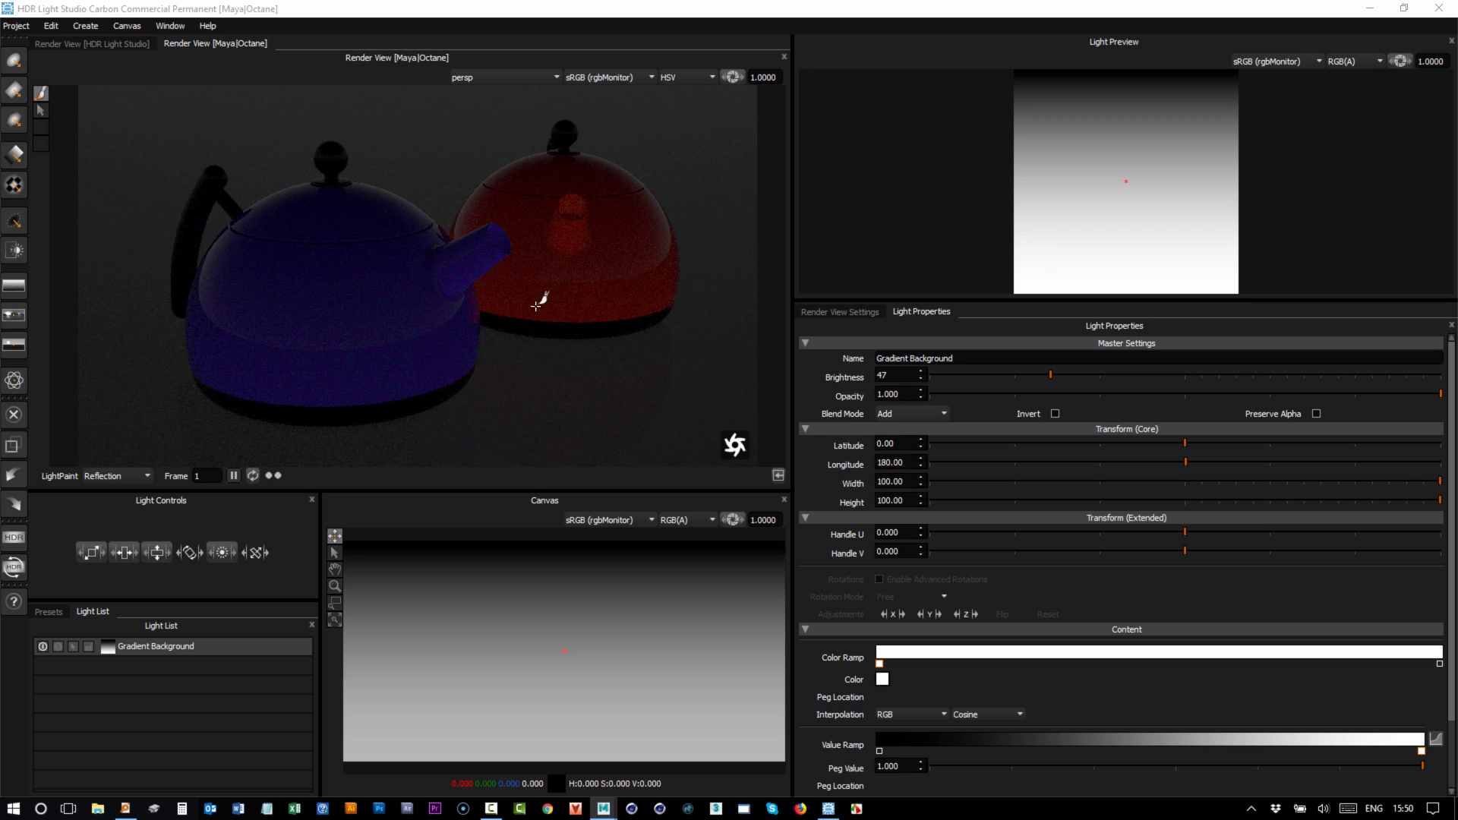
Switch the Render View Settings' Render View source to Maya|Octane.
left_click(841, 314)
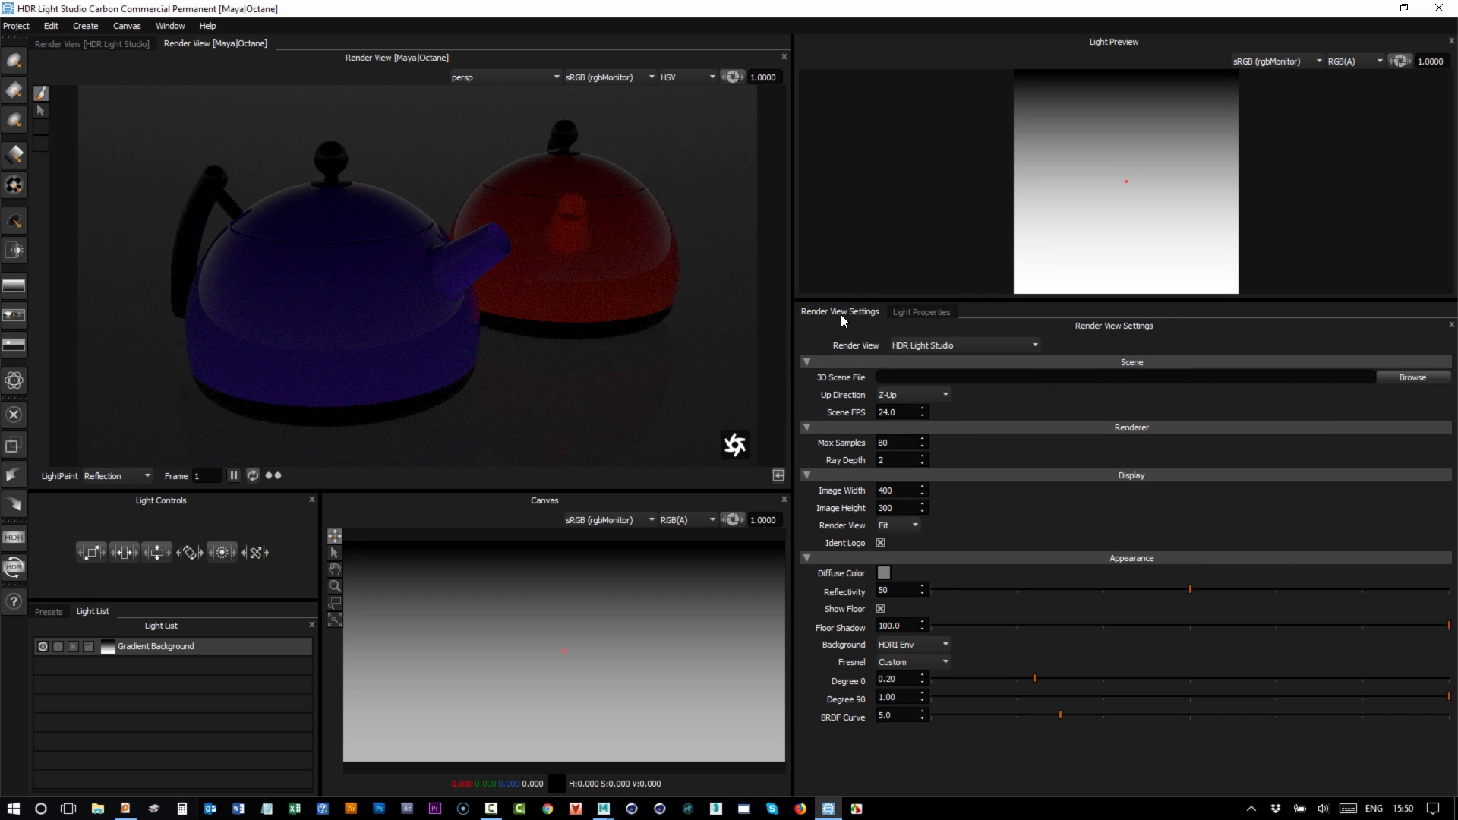
left_click(945, 347)
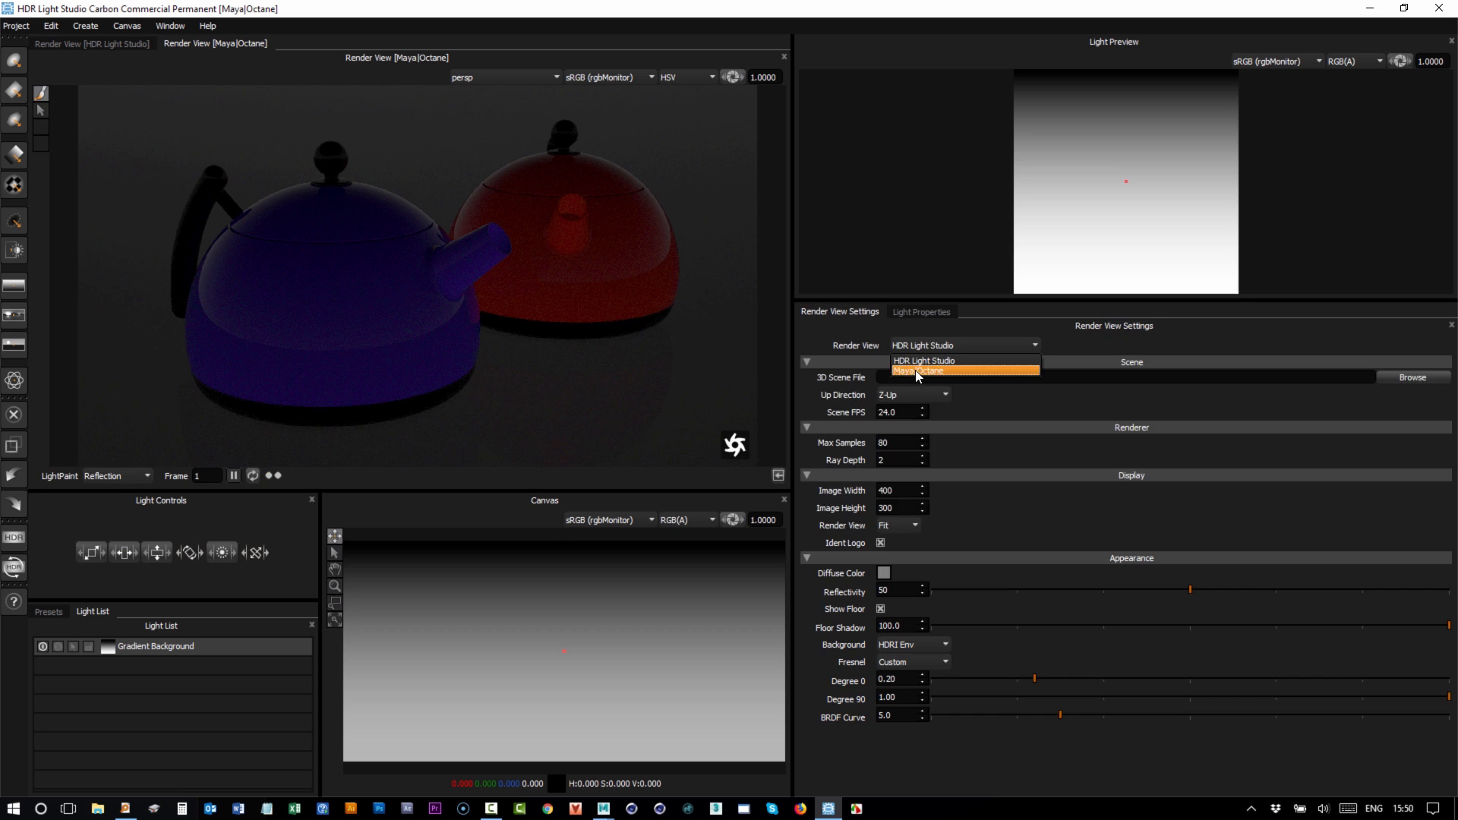
left_click(917, 371)
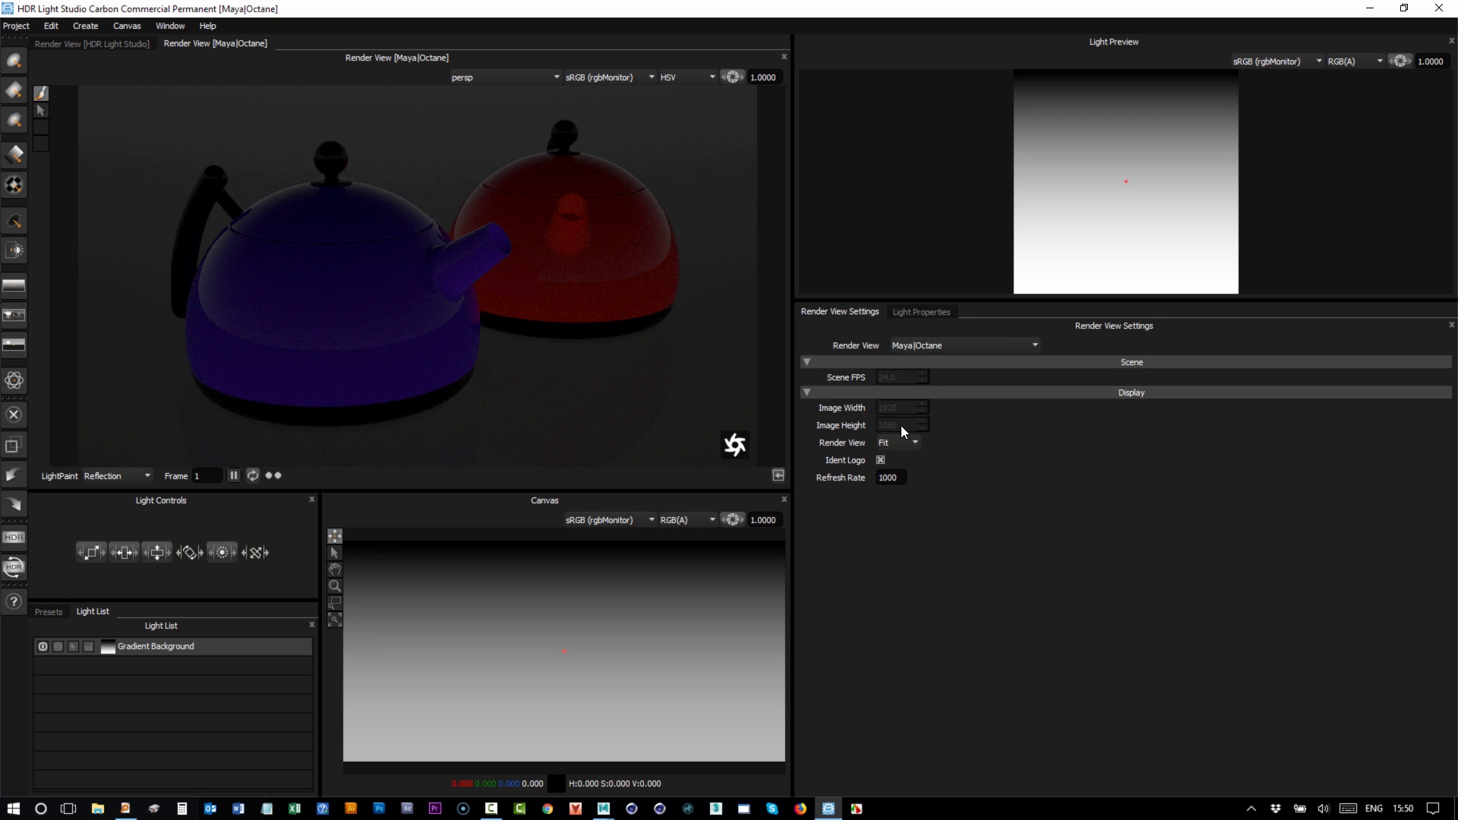
left_click(885, 445)
left_click(896, 466)
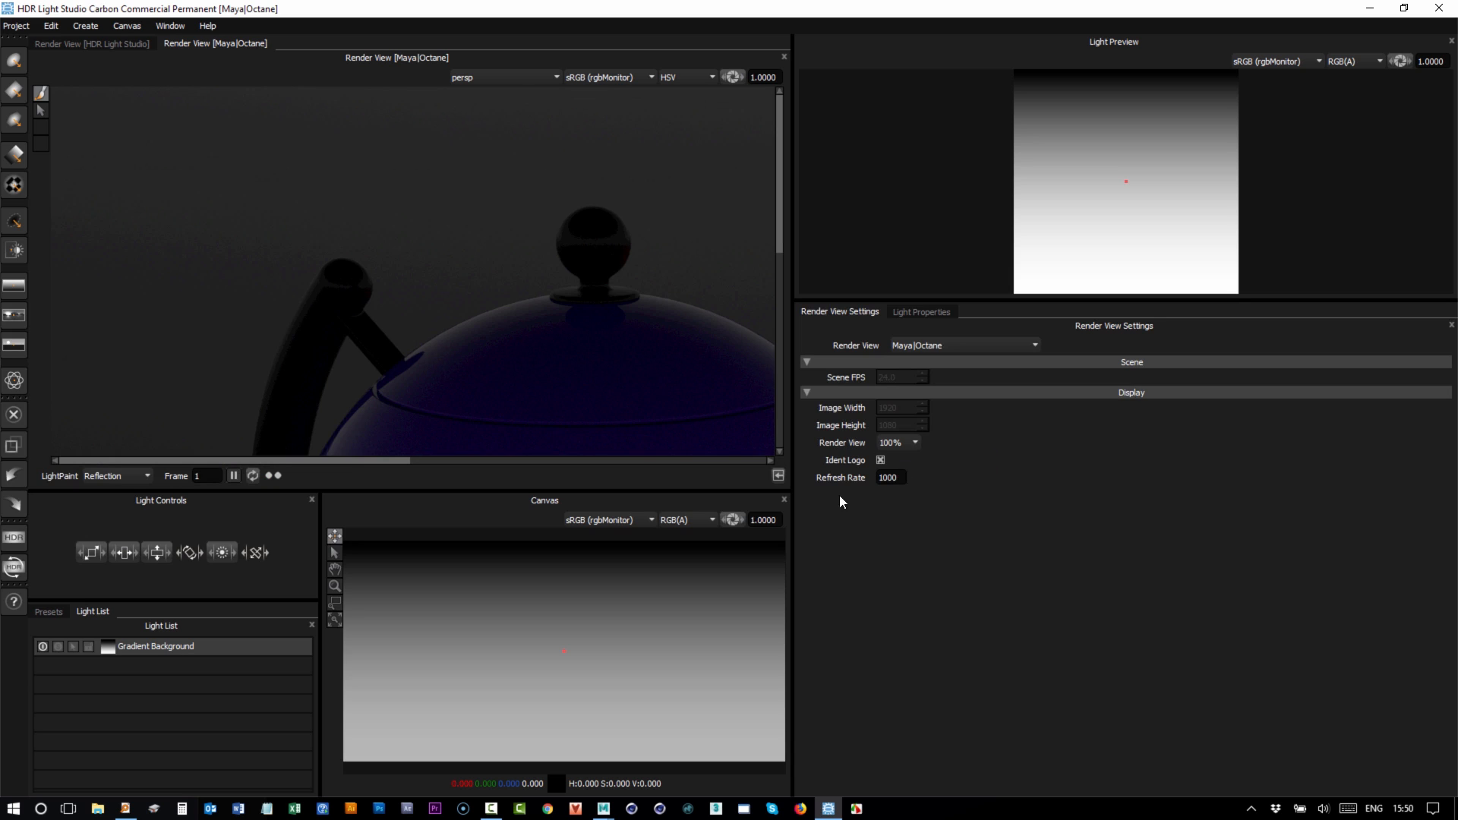
left_click(467, 461)
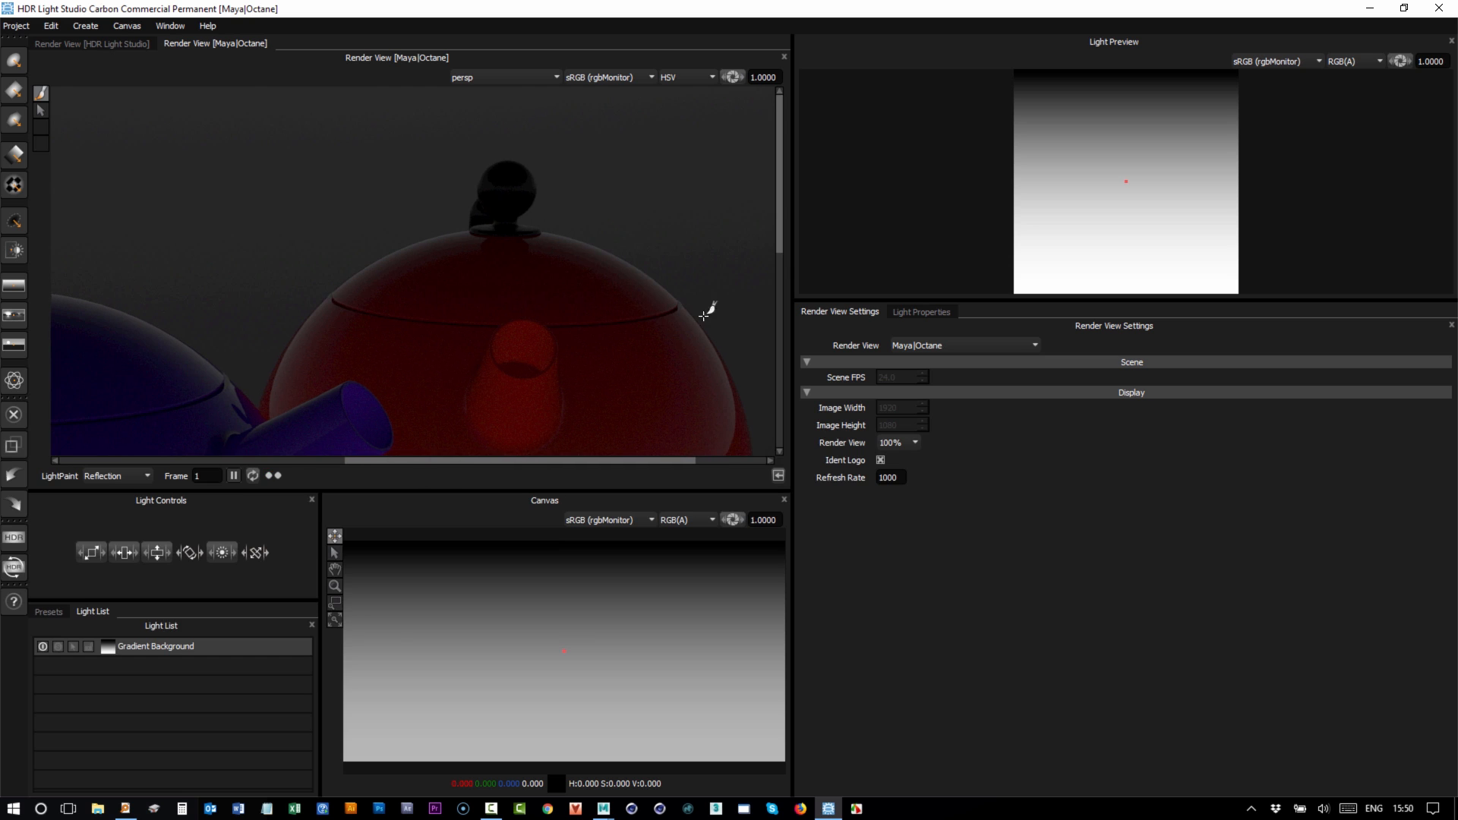
left_click_drag(777, 212, 795, 251)
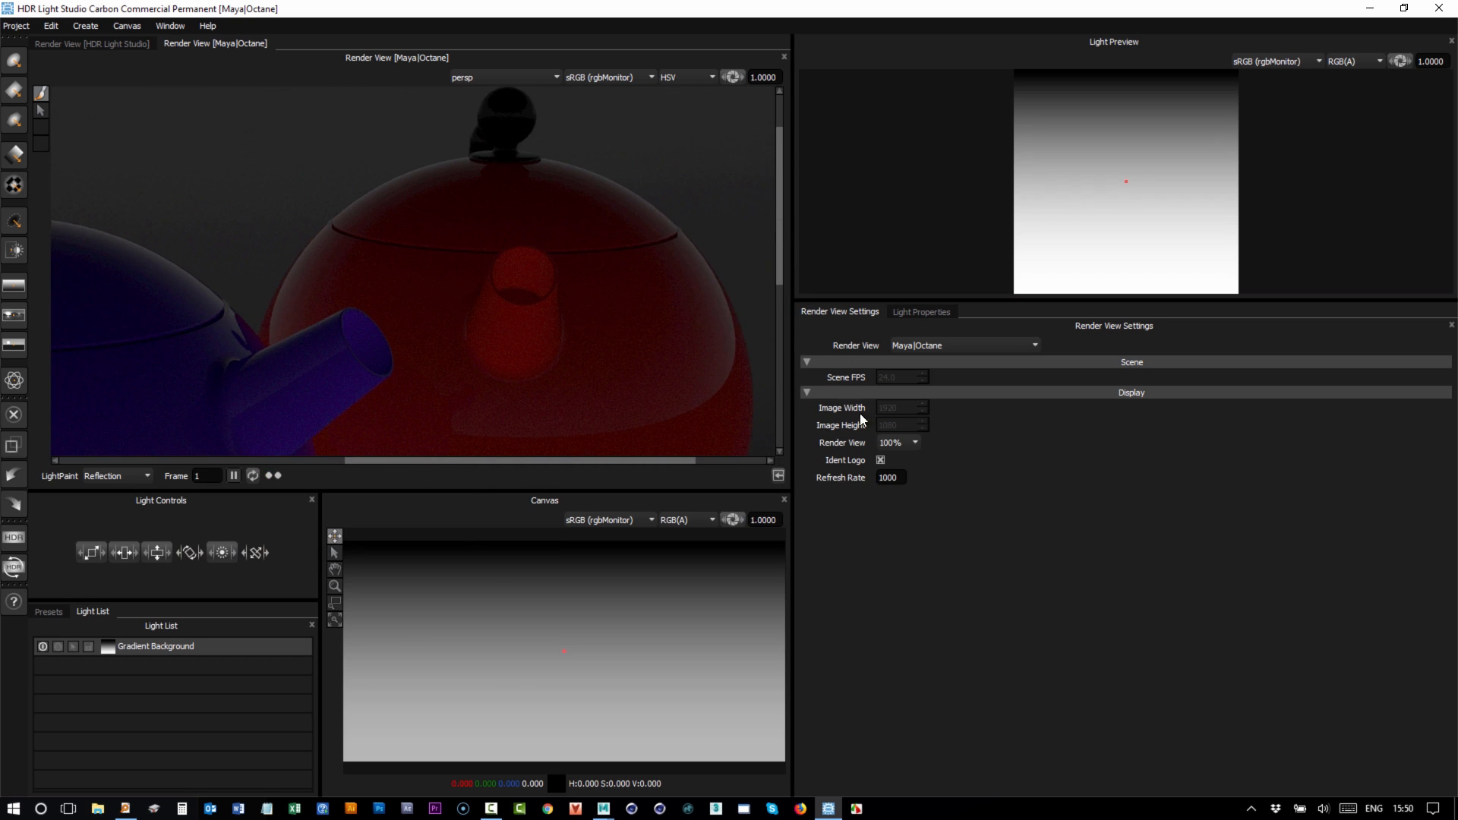
left_click(894, 459)
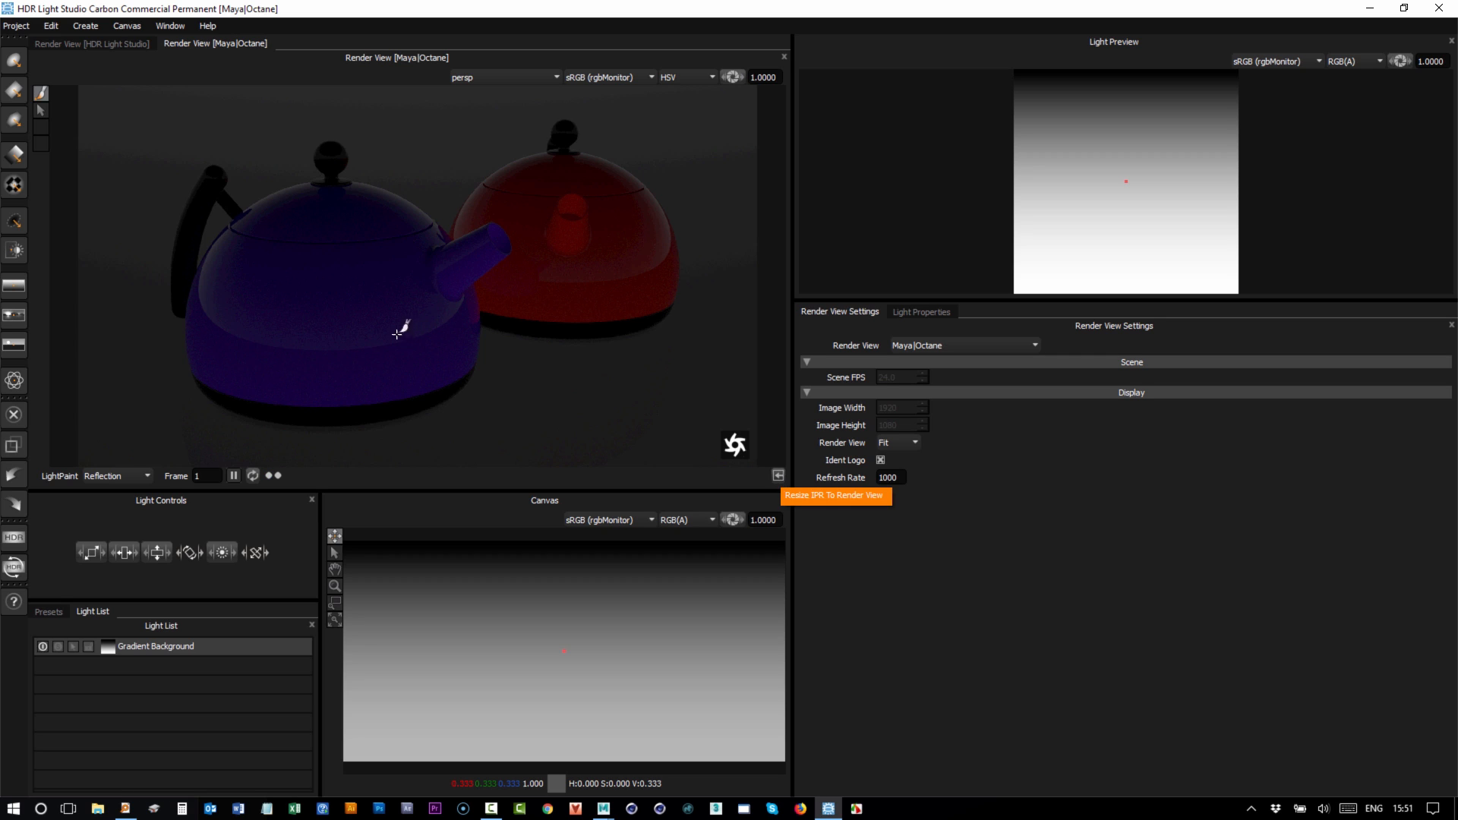
Resize the IPR to the render view at 966 × 499 and display it at 100%.
left_click(778, 476)
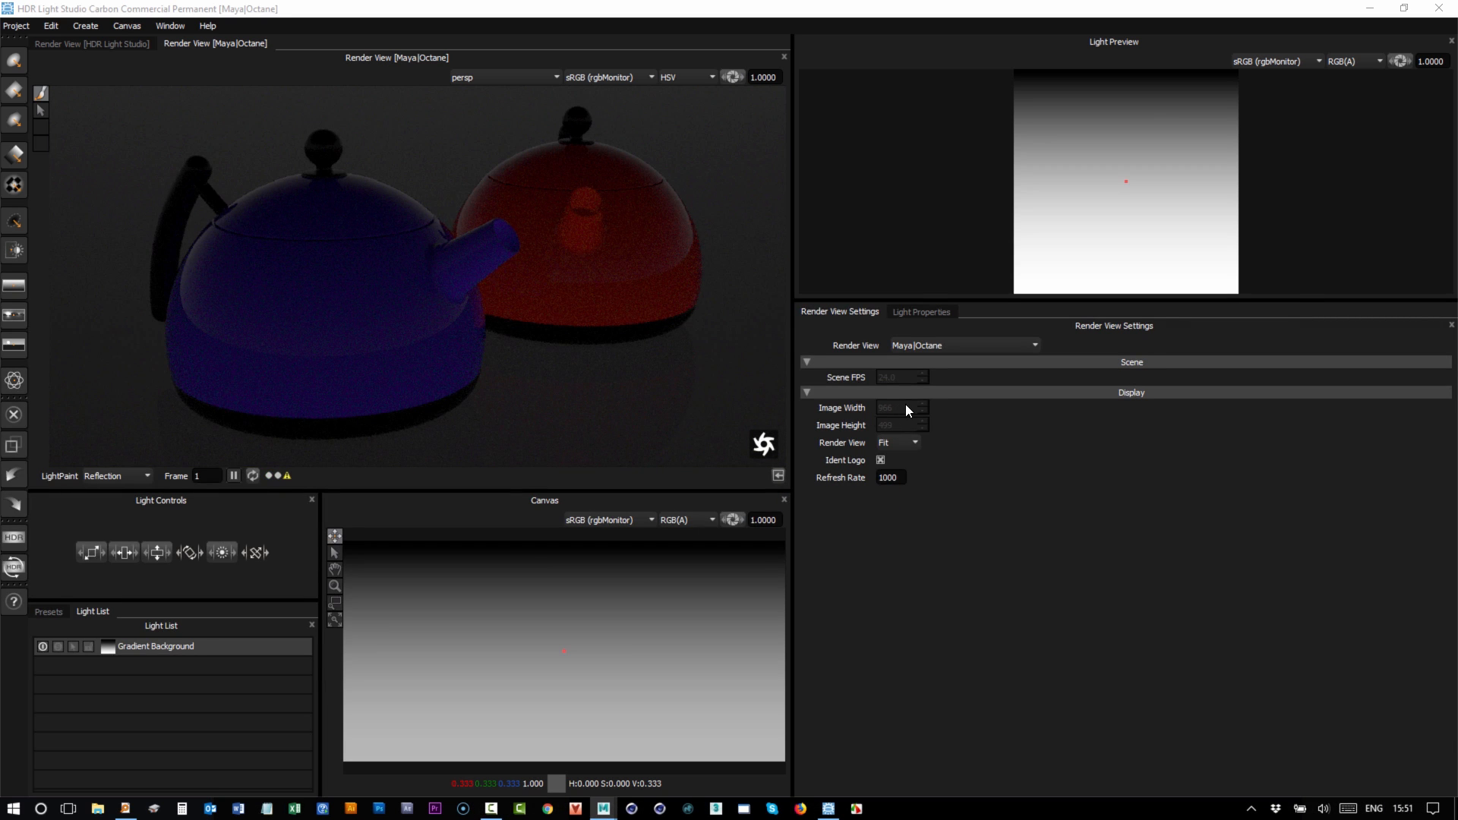
left_click(895, 440)
left_click(896, 467)
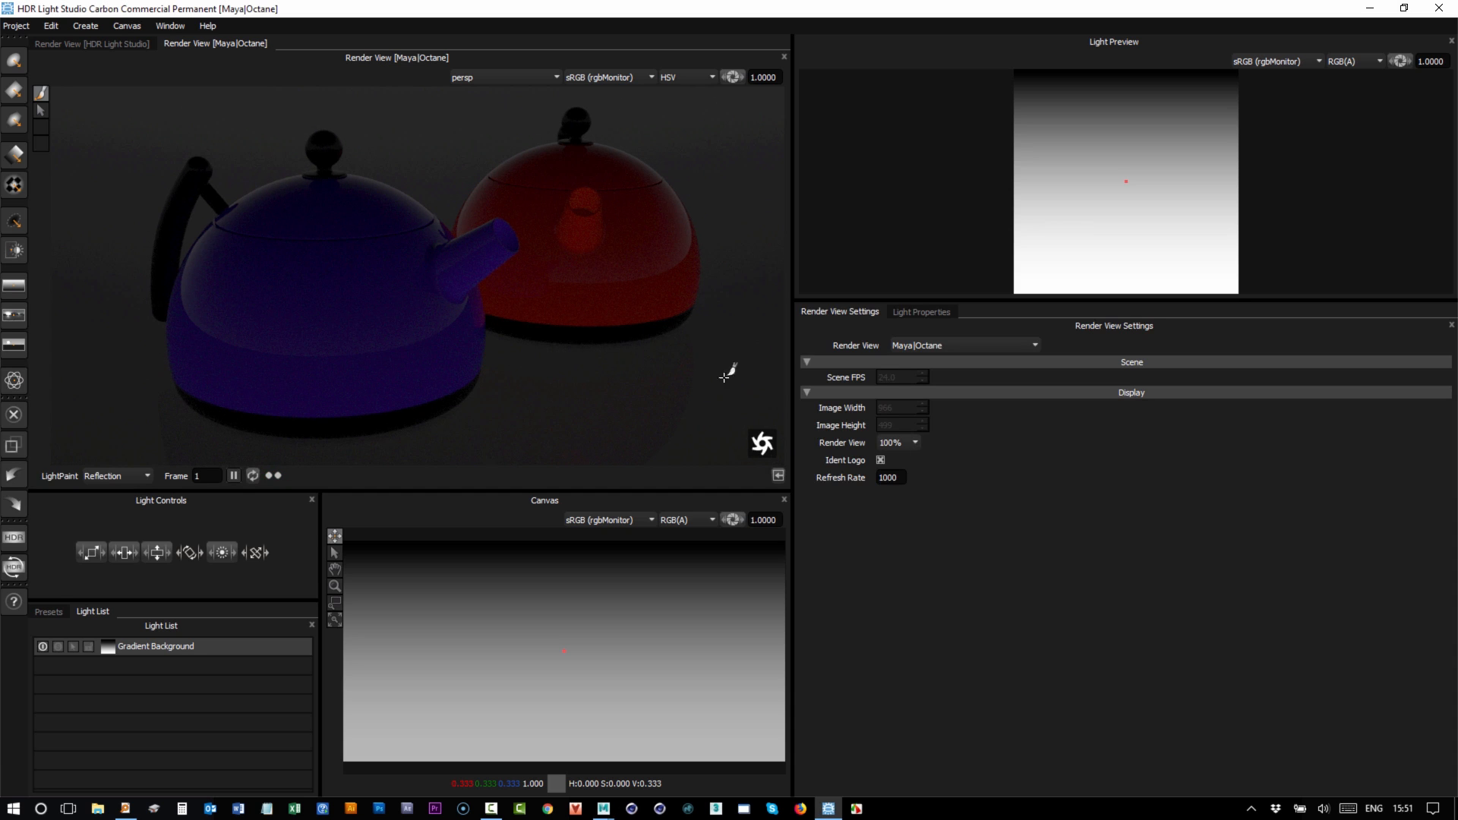
mouse_move(791, 239)
left_mouse_down()
mouse_move(741, 242)
mouse_move(811, 241)
mouse_move(758, 243)
mouse_move(792, 244)
left_mouse_up()
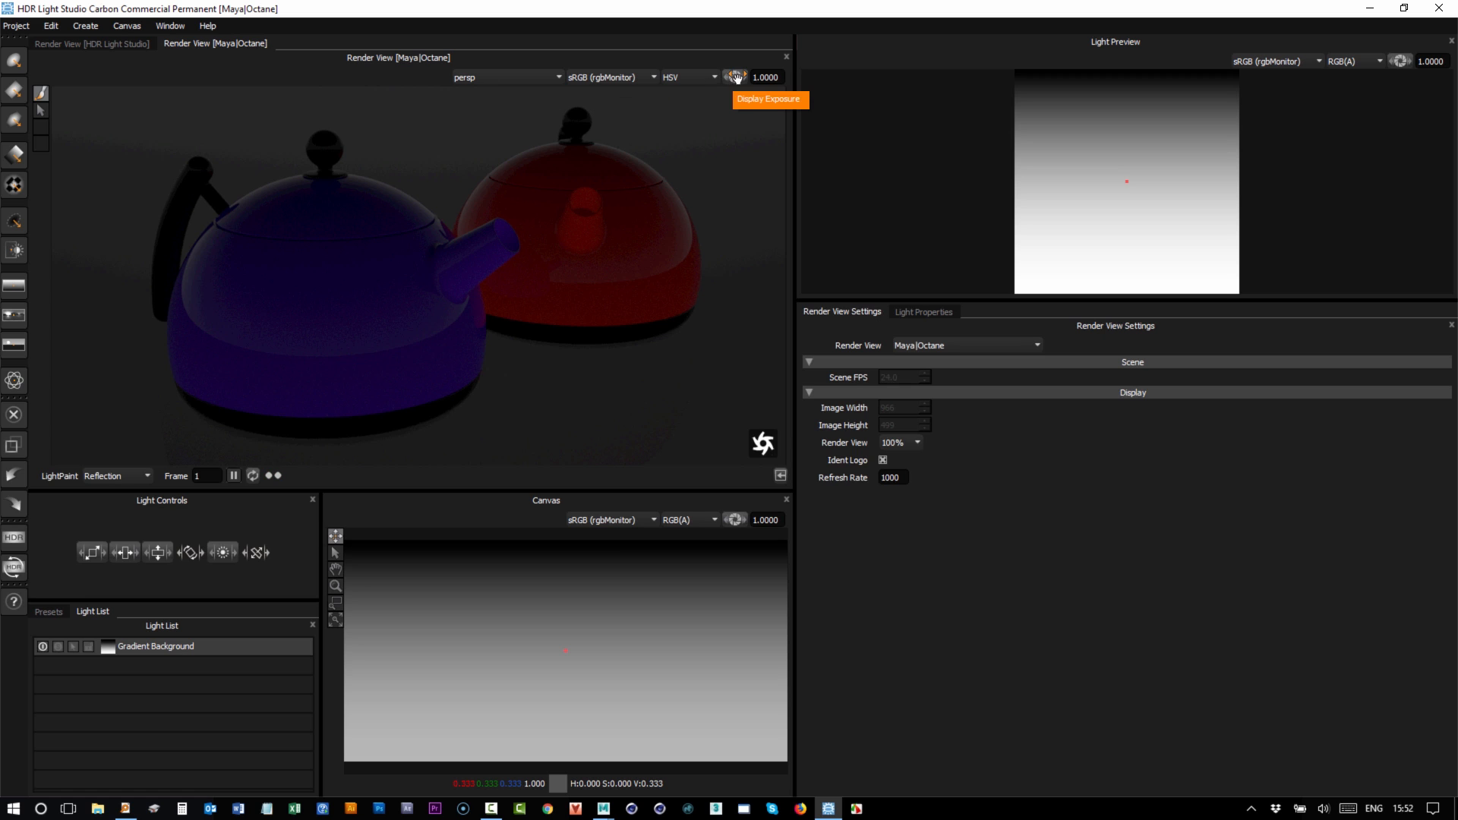
Raise the display exposure to 2.0335 and preview the render's Red and Value channels.
left_click_drag(736, 77, 744, 79)
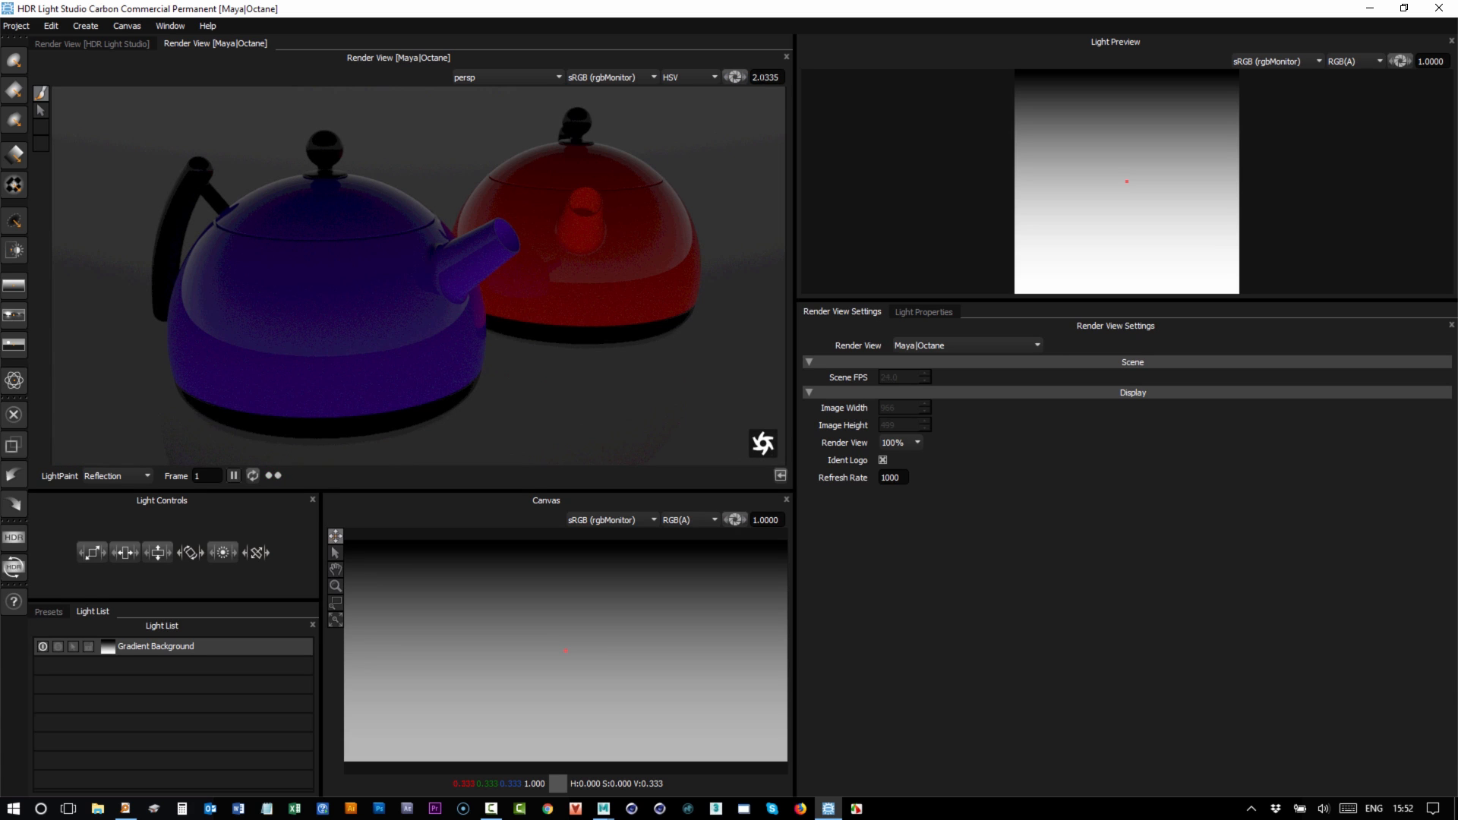
left_click(694, 74)
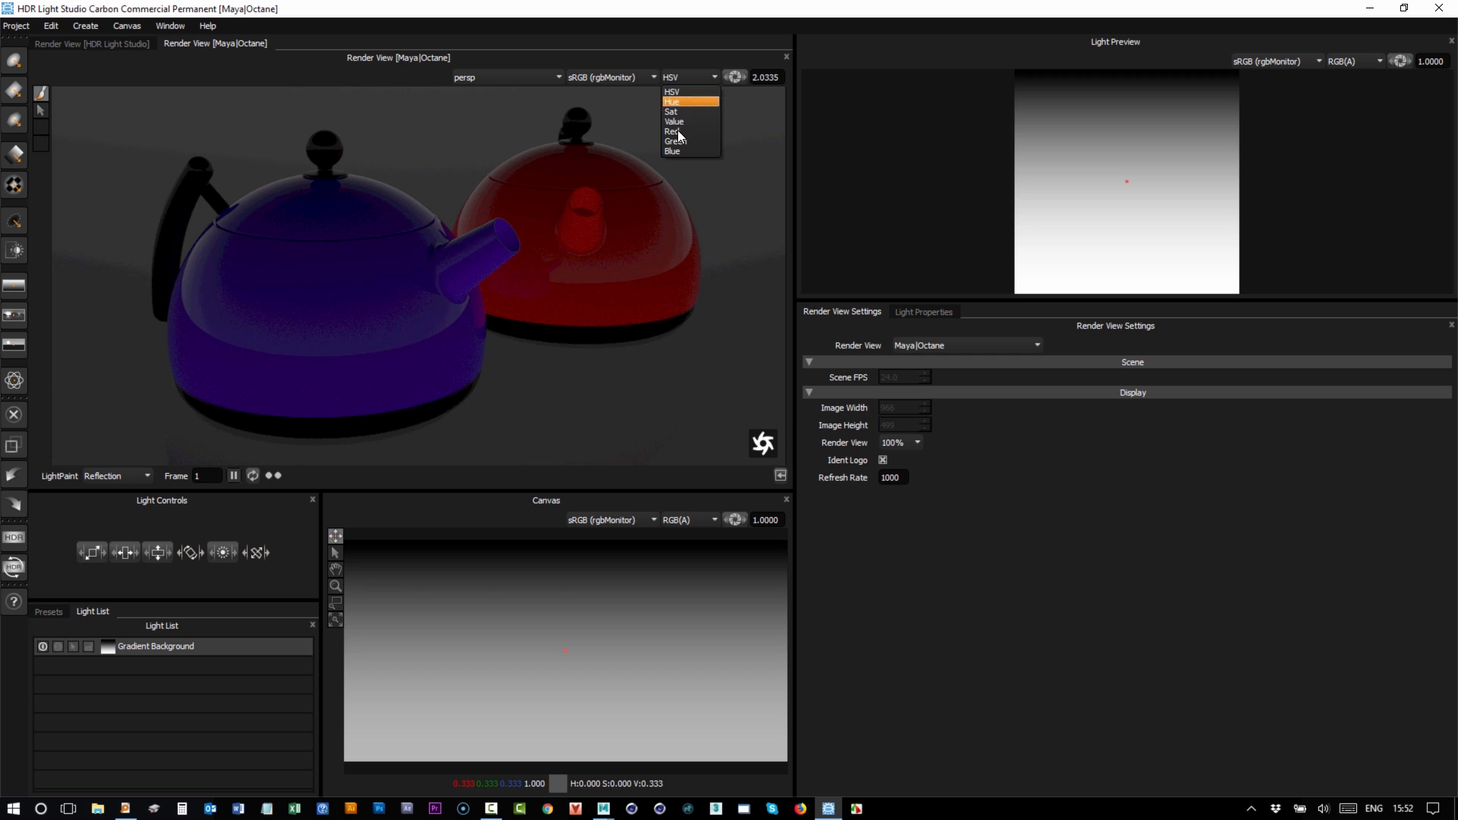
left_click(677, 130)
left_click(686, 74)
left_click(692, 121)
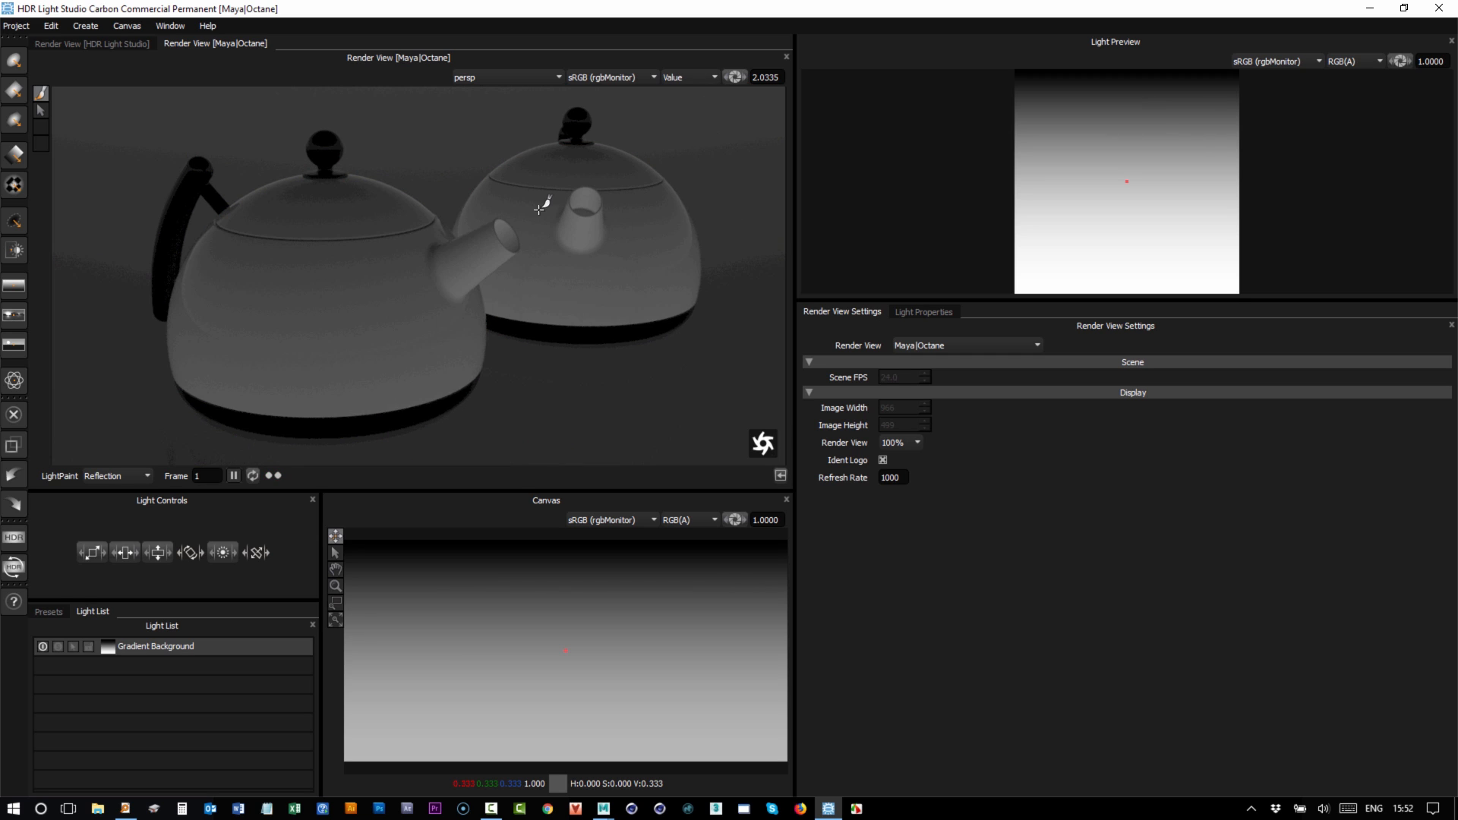
Return to the HSV channel display and set the colour space to None (rgbMonitor).
left_click(687, 76)
left_click(683, 92)
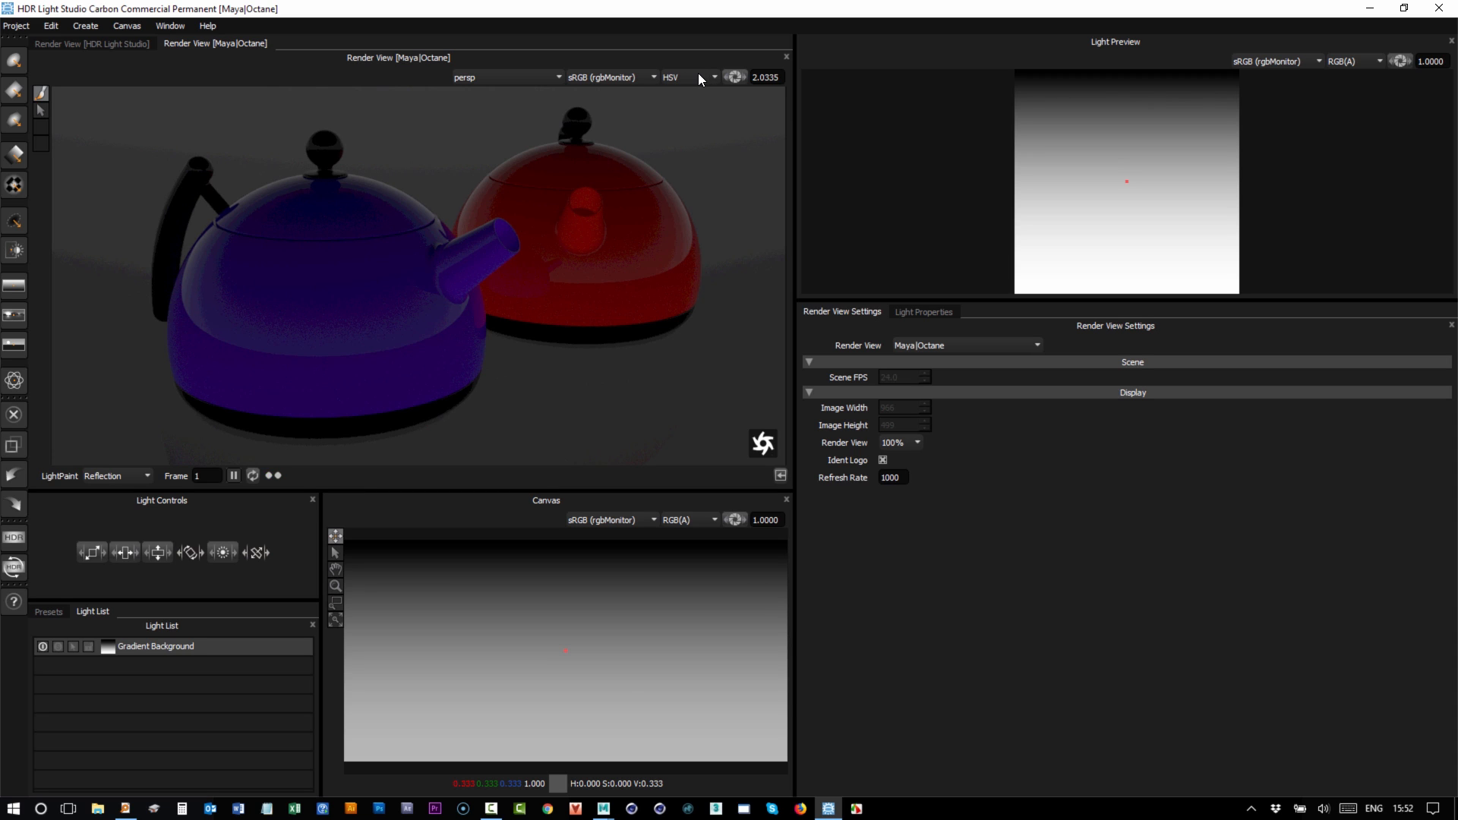
left_click(607, 79)
left_click(610, 102)
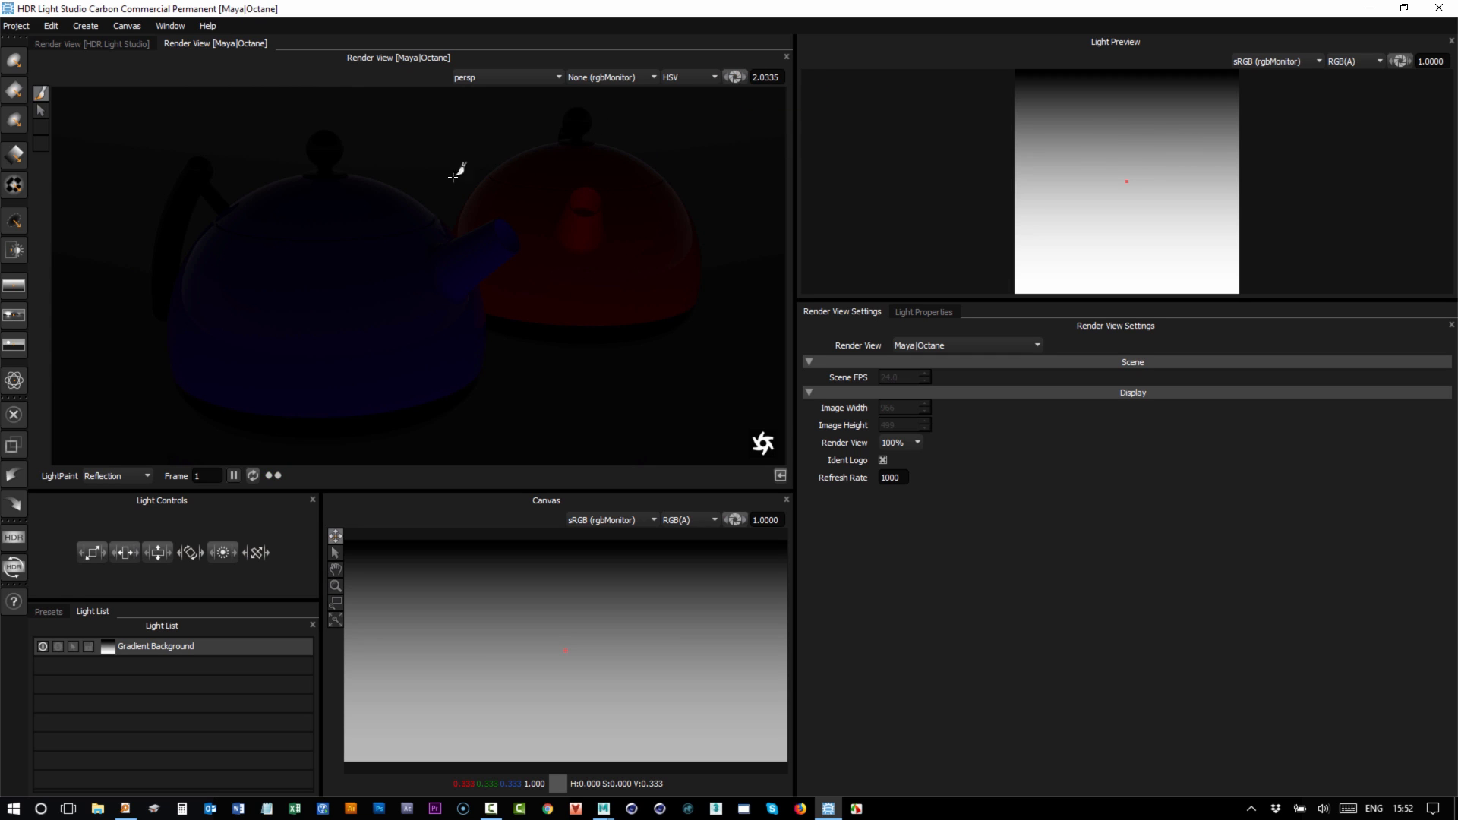
left_click(608, 76)
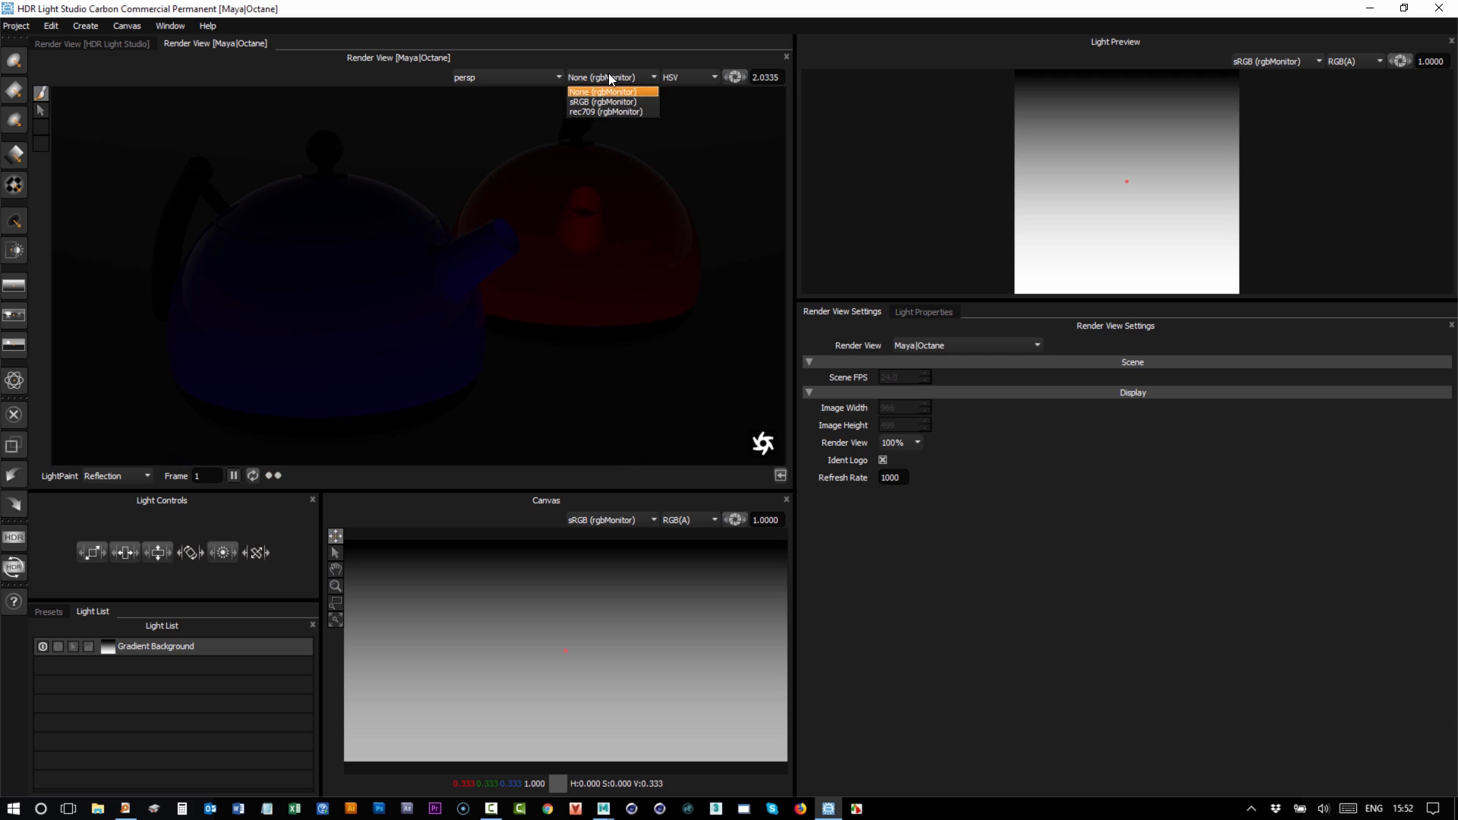
left_click(592, 101)
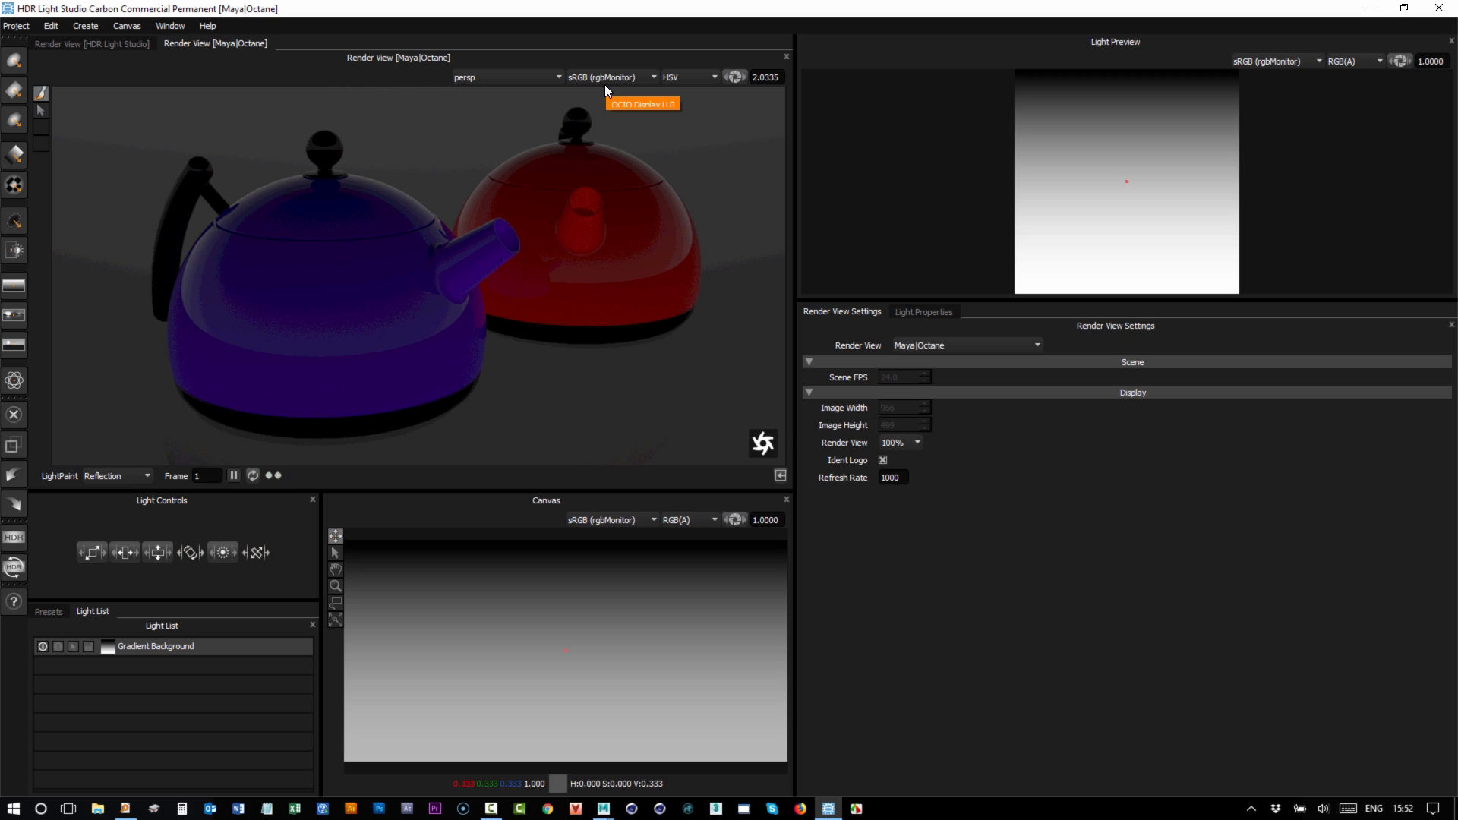
left_click(603, 76)
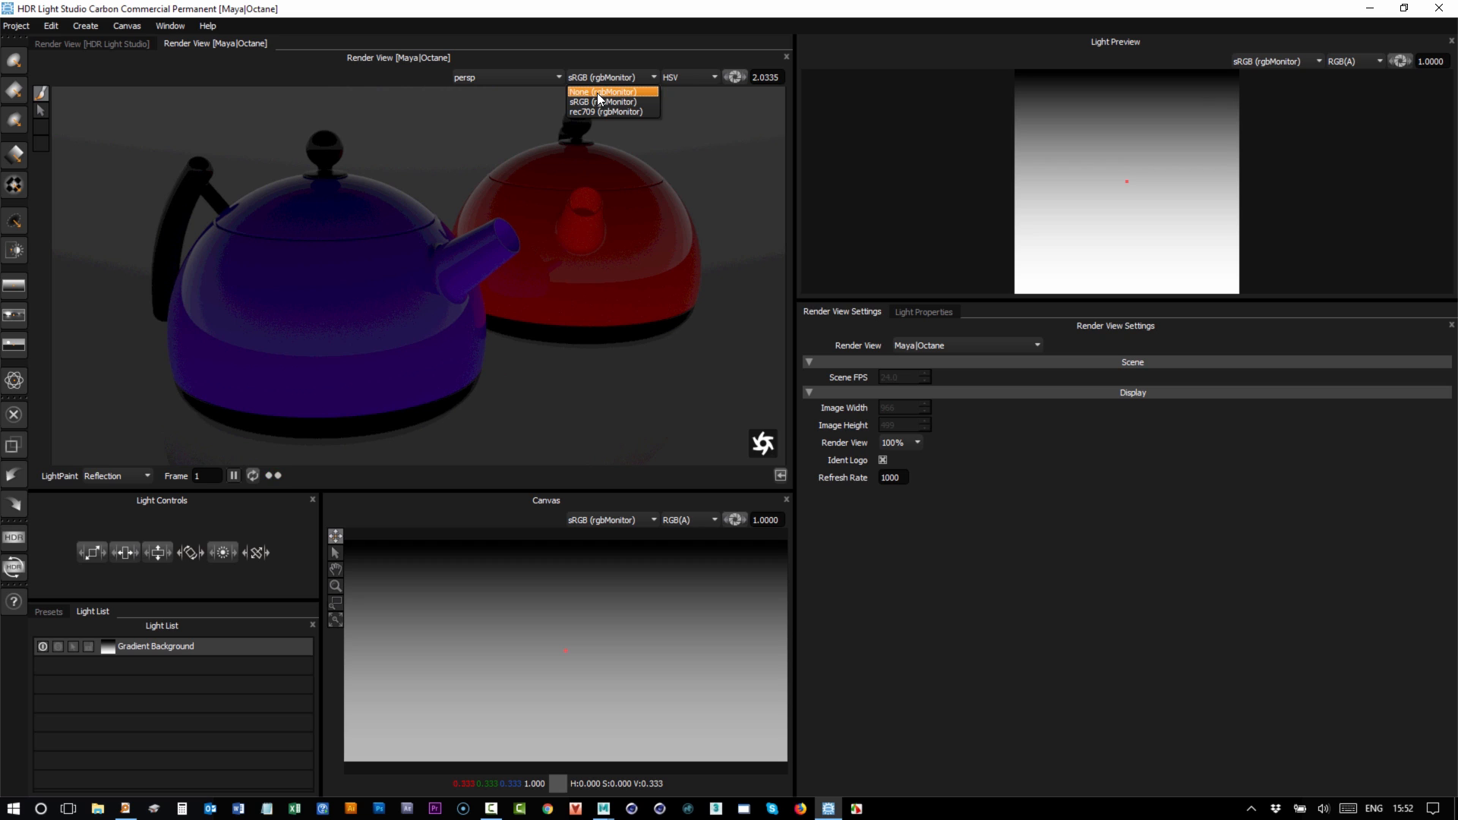
left_click(598, 102)
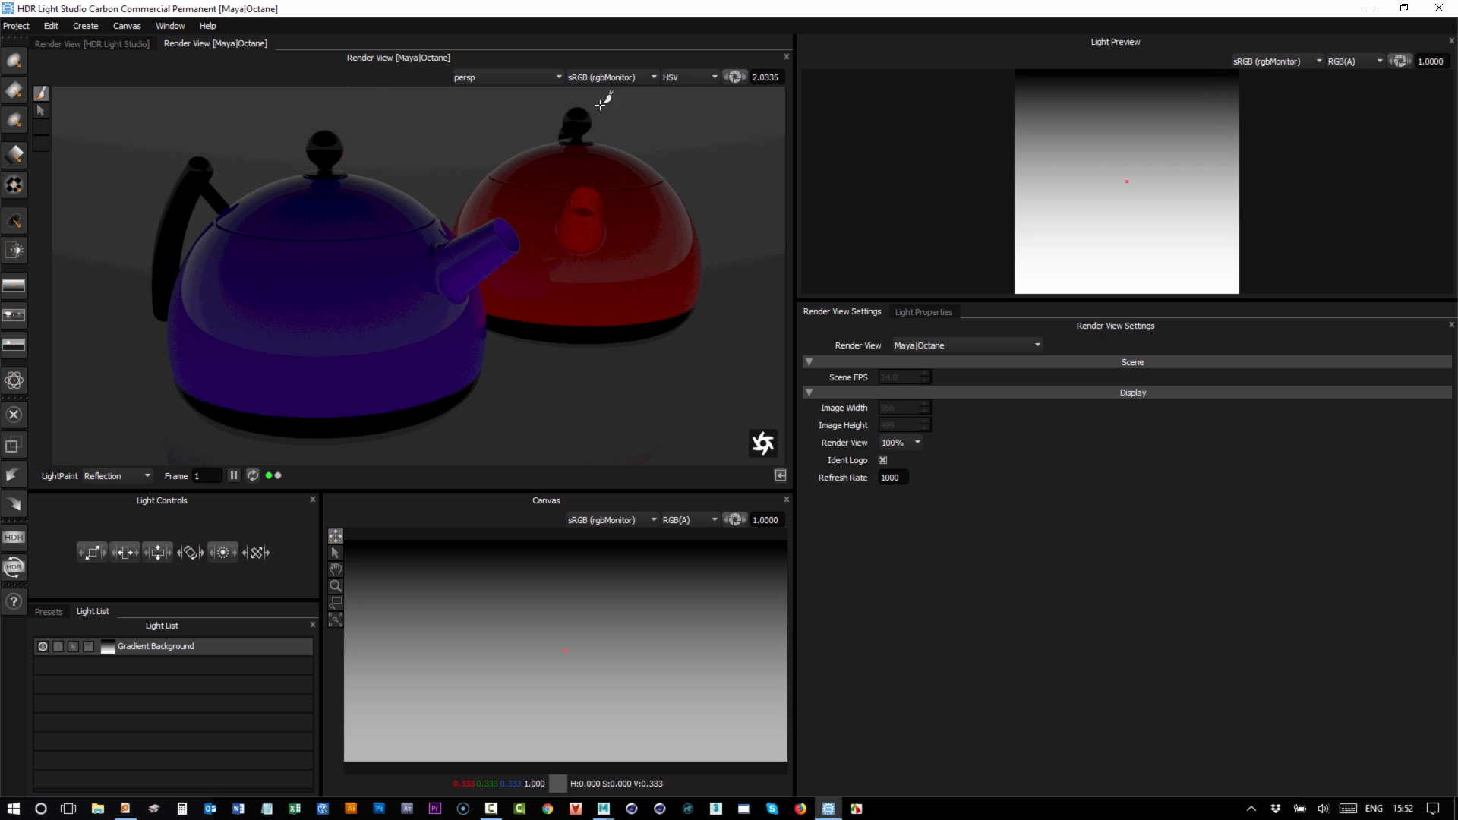
left_click(476, 77)
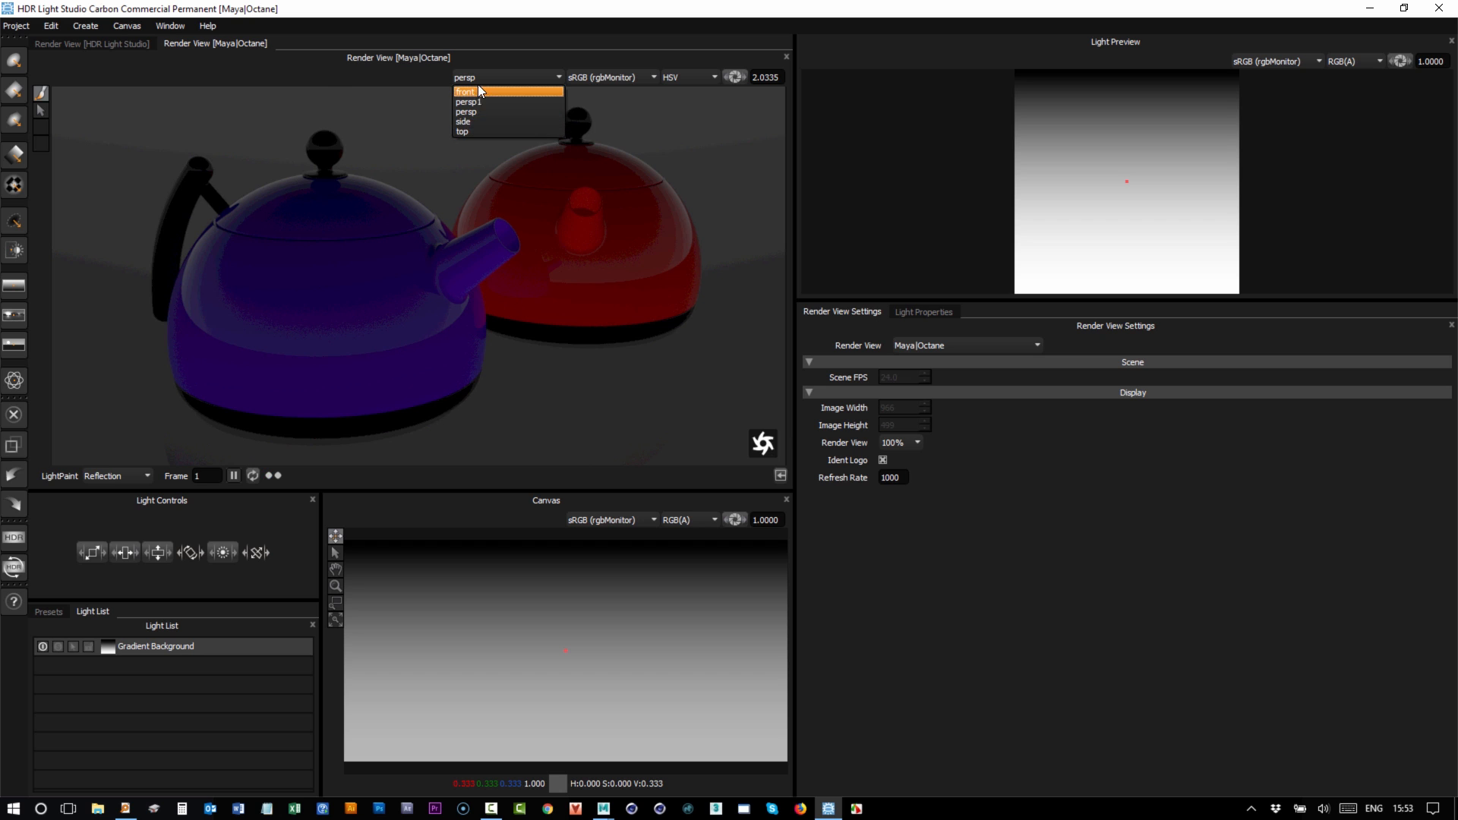
left_click(485, 102)
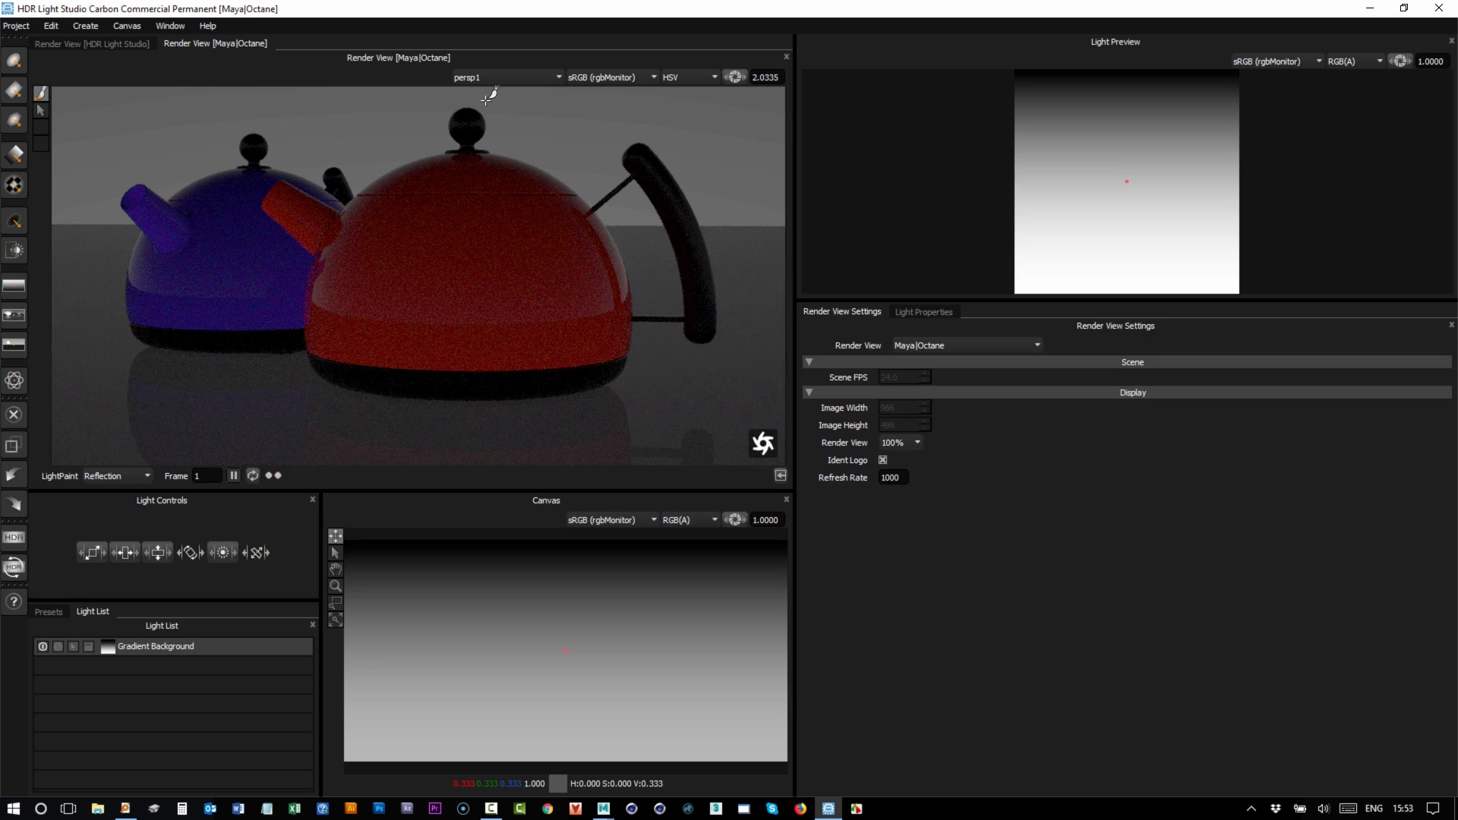
left_click(486, 78)
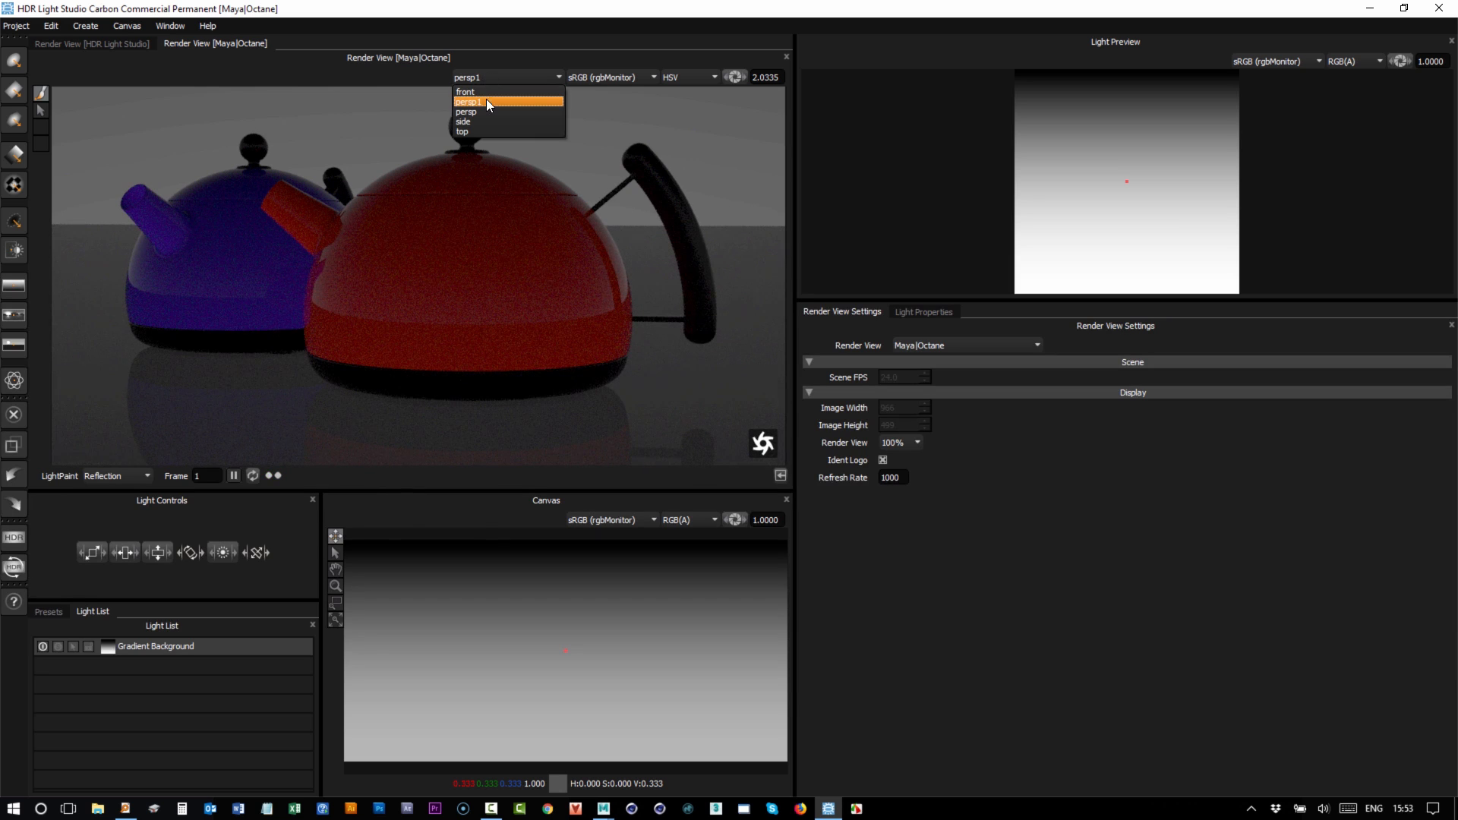
left_click(486, 109)
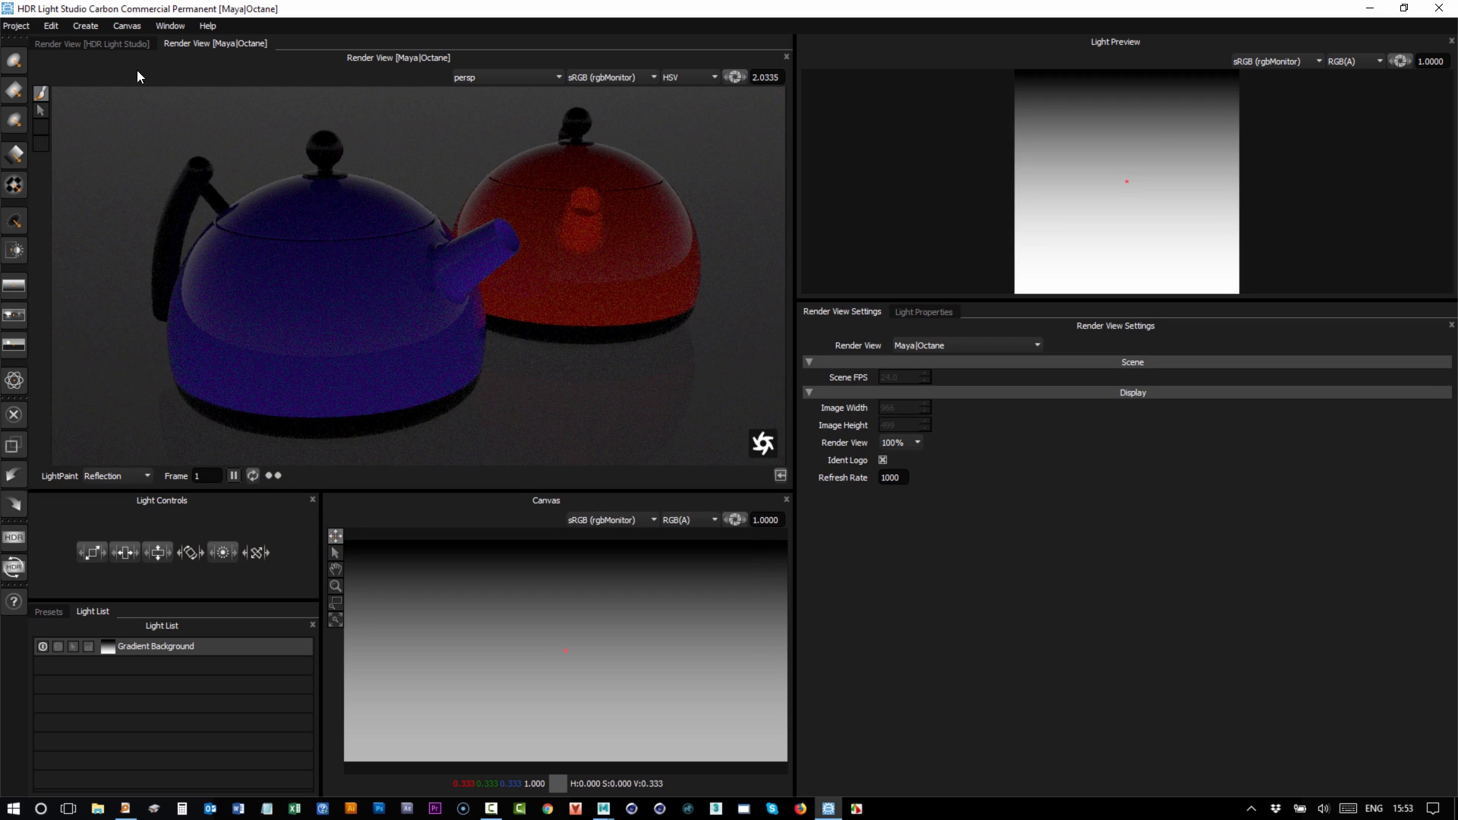
Add a Round Light, paint it onto the blue kettle, then place it upper right in Rim mode.
left_click(14, 62)
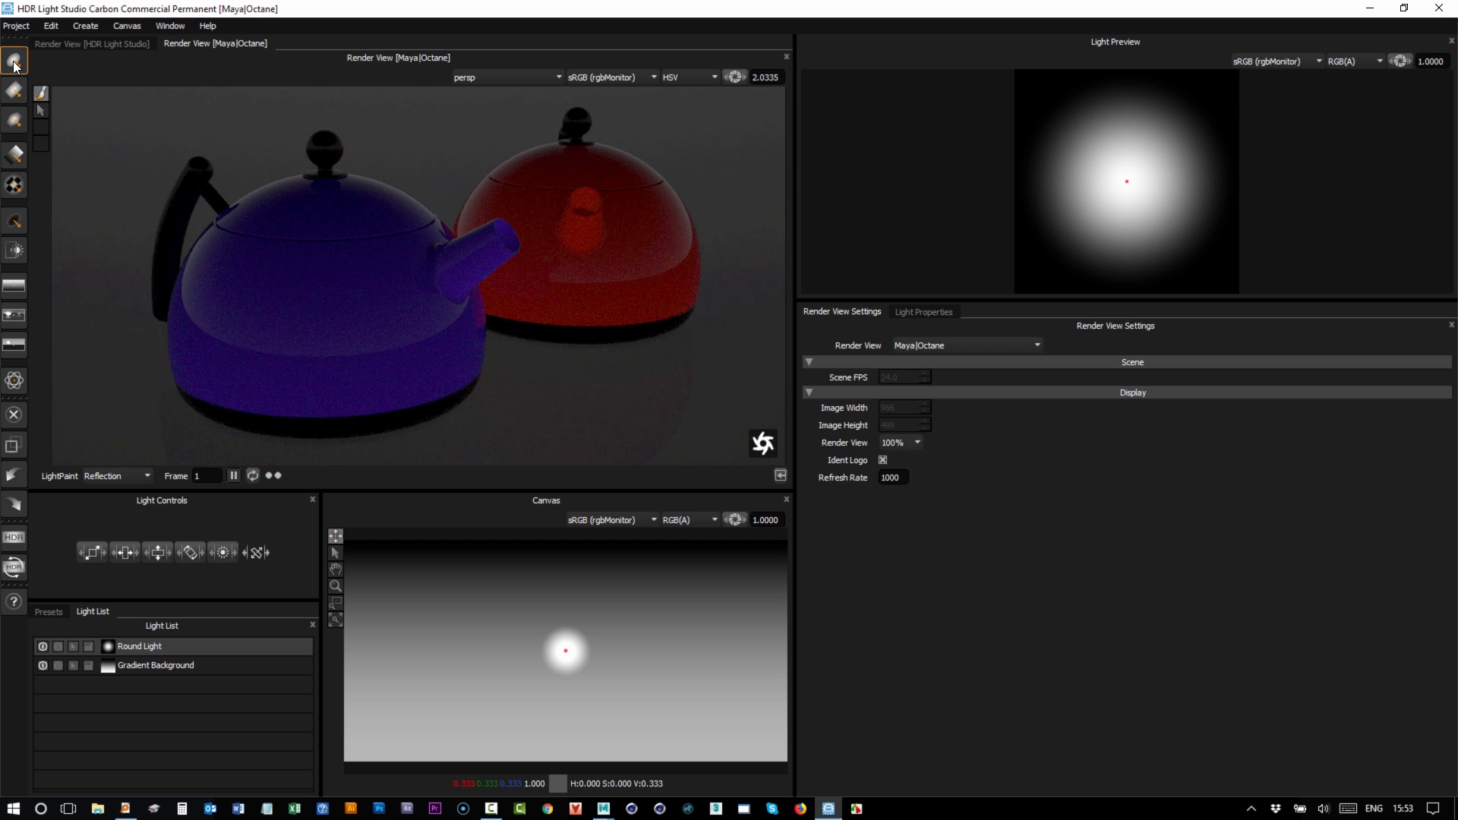
left_click(42, 93)
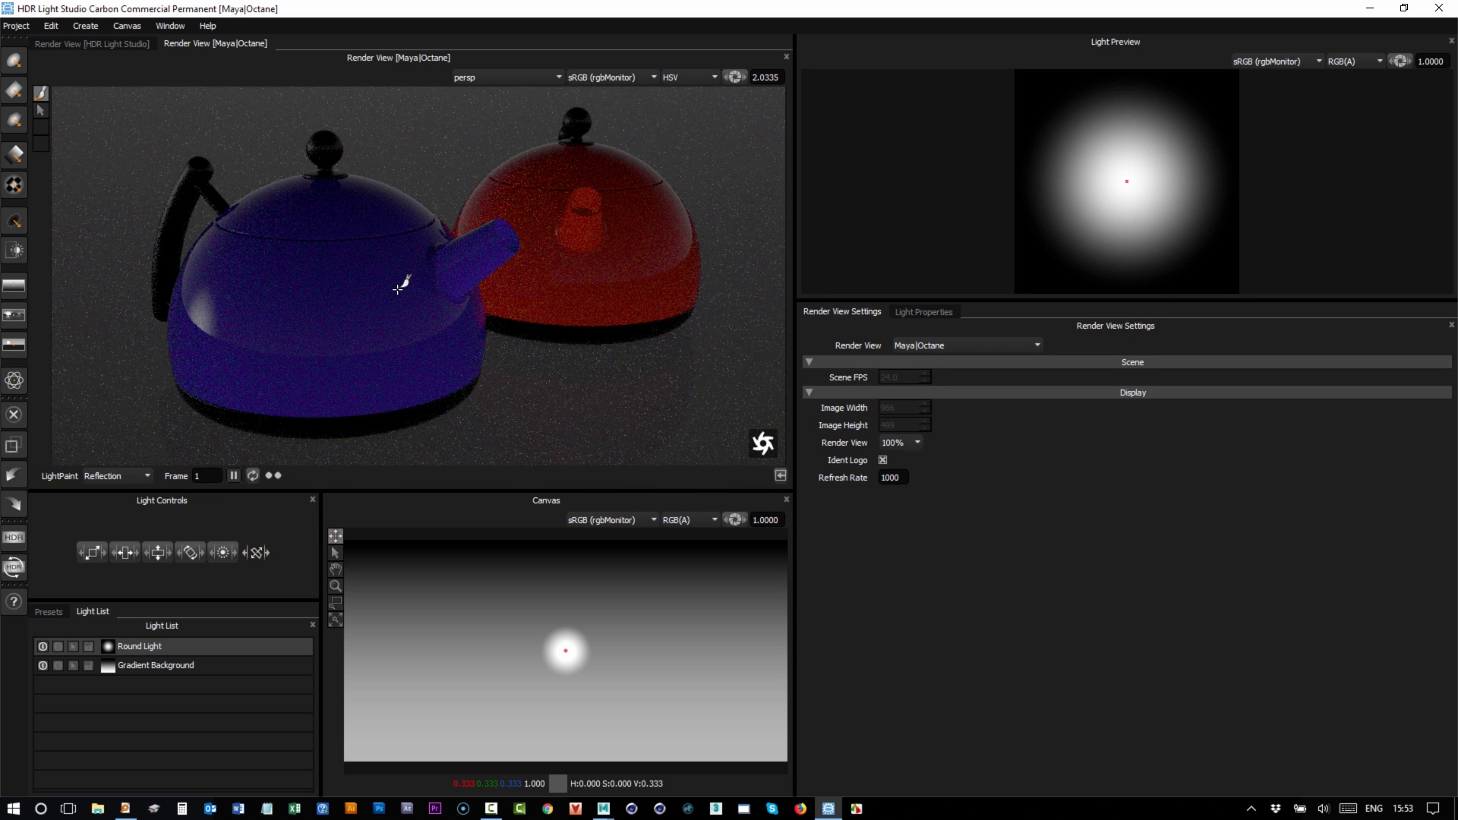
left_click(389, 218)
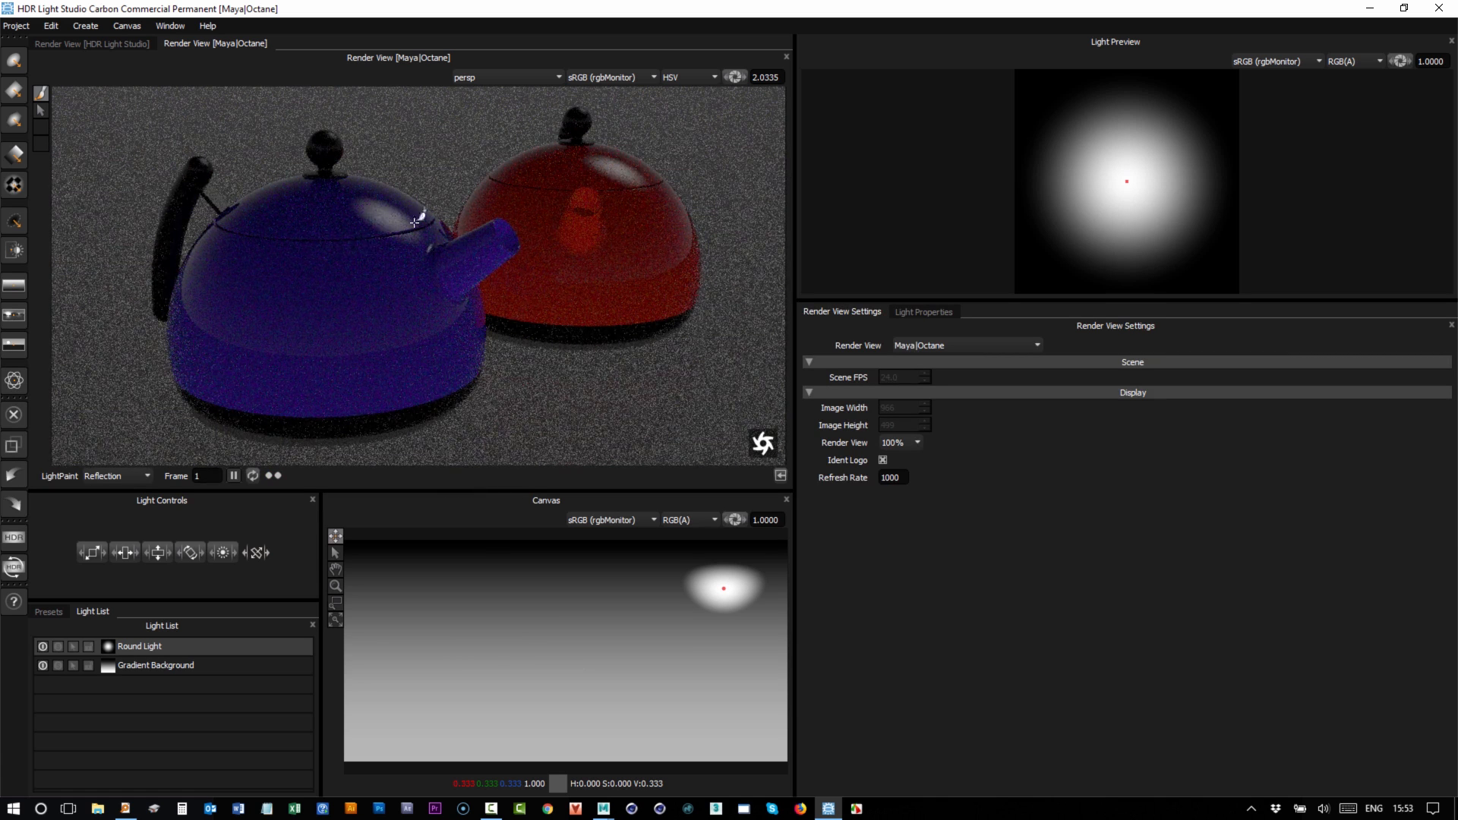
left_click(116, 477)
left_click(112, 513)
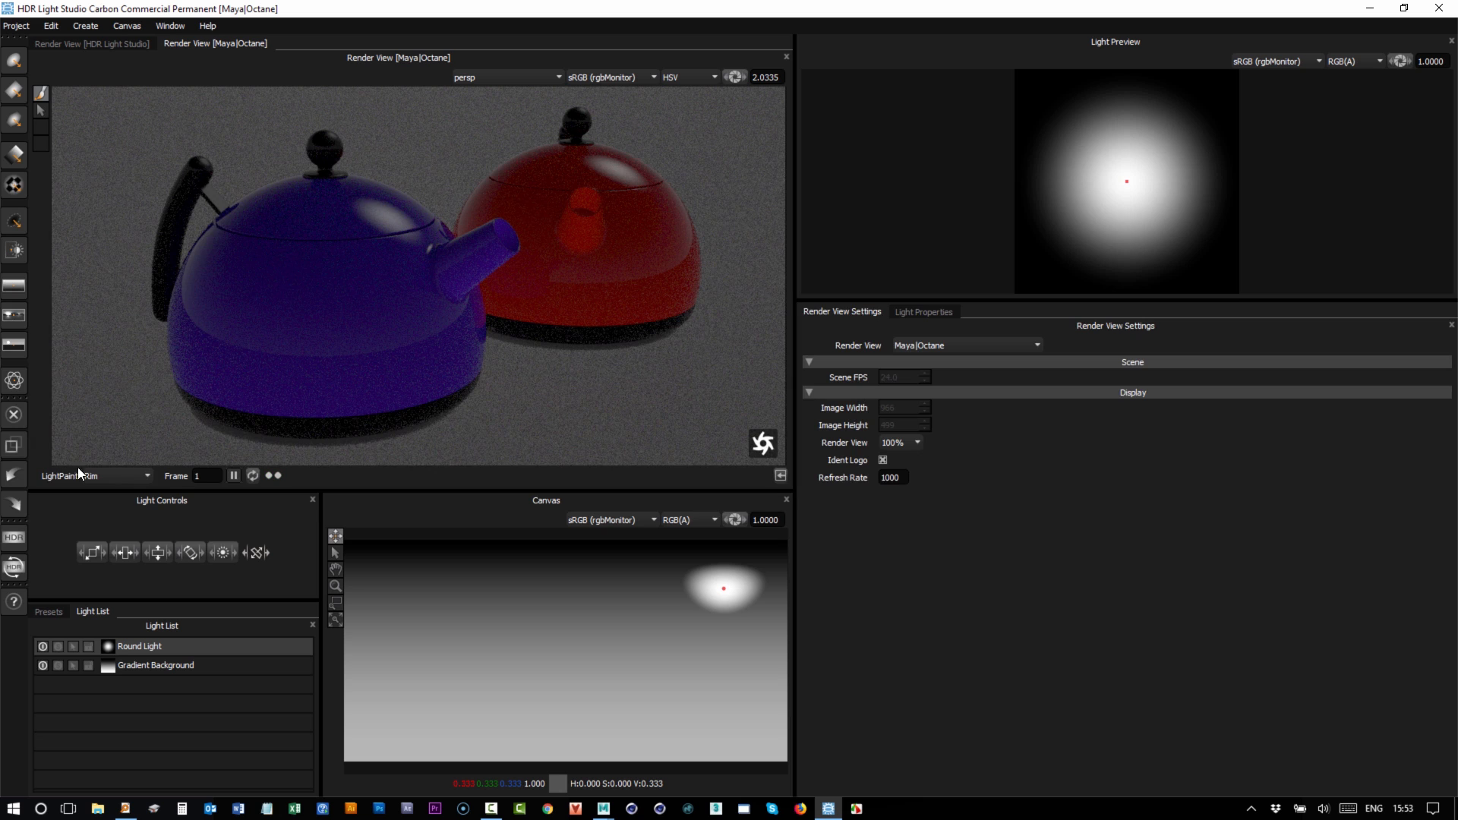
left_click(435, 104)
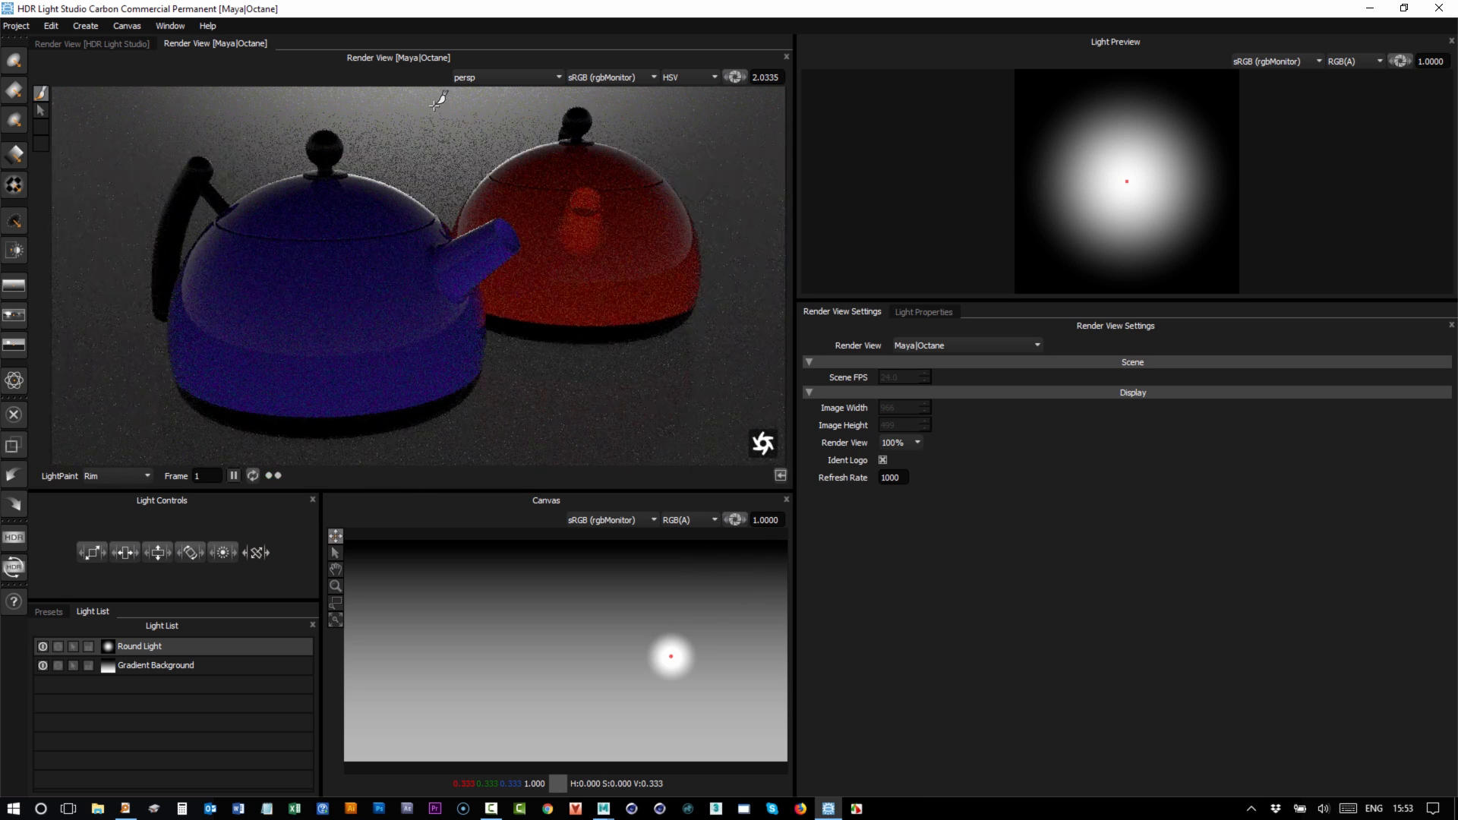
Repaint the round light on the blue kettle in Illumination mode, then in Reflection mode.
left_click(110, 476)
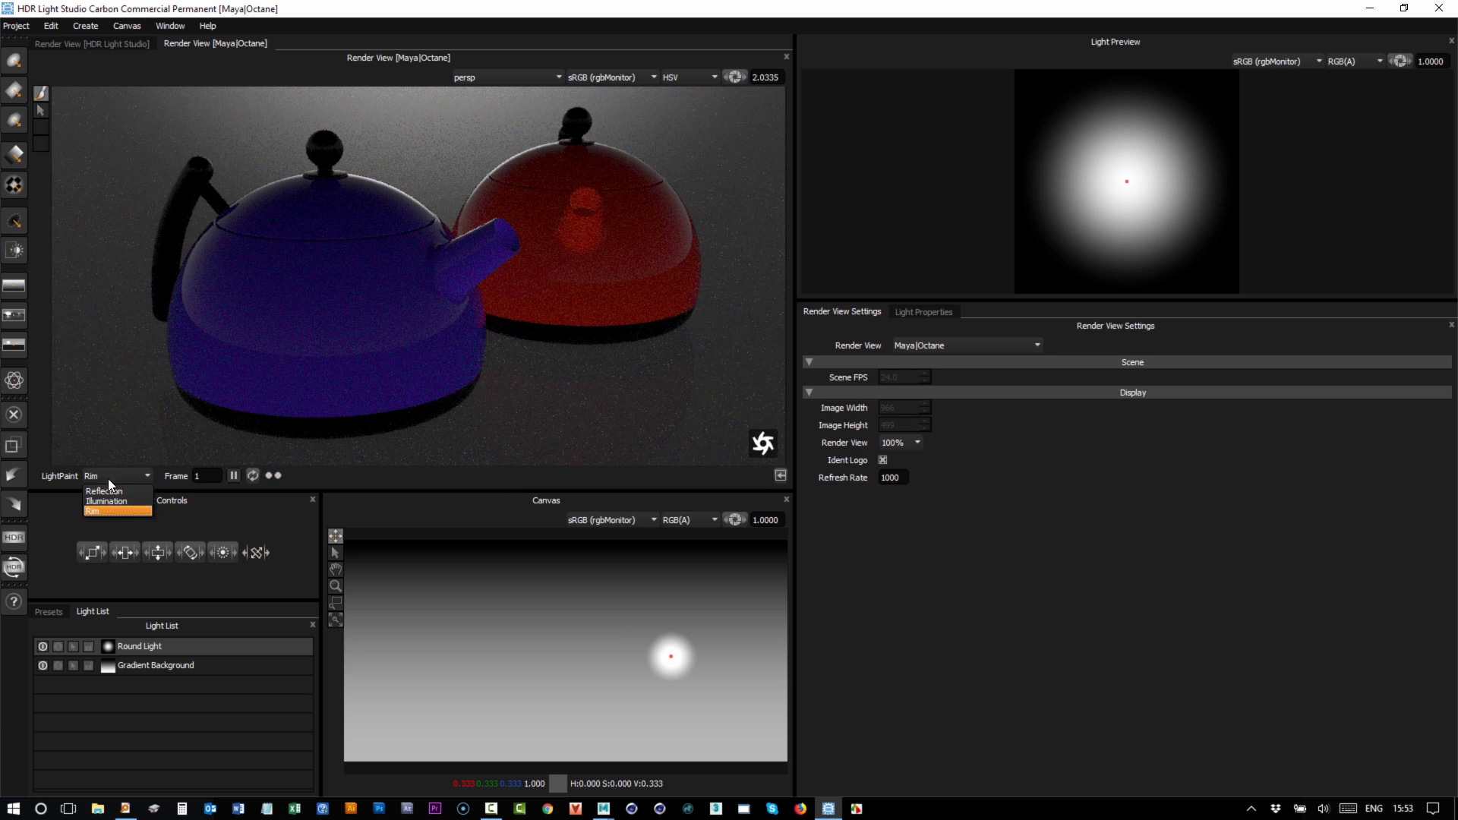
left_click(110, 502)
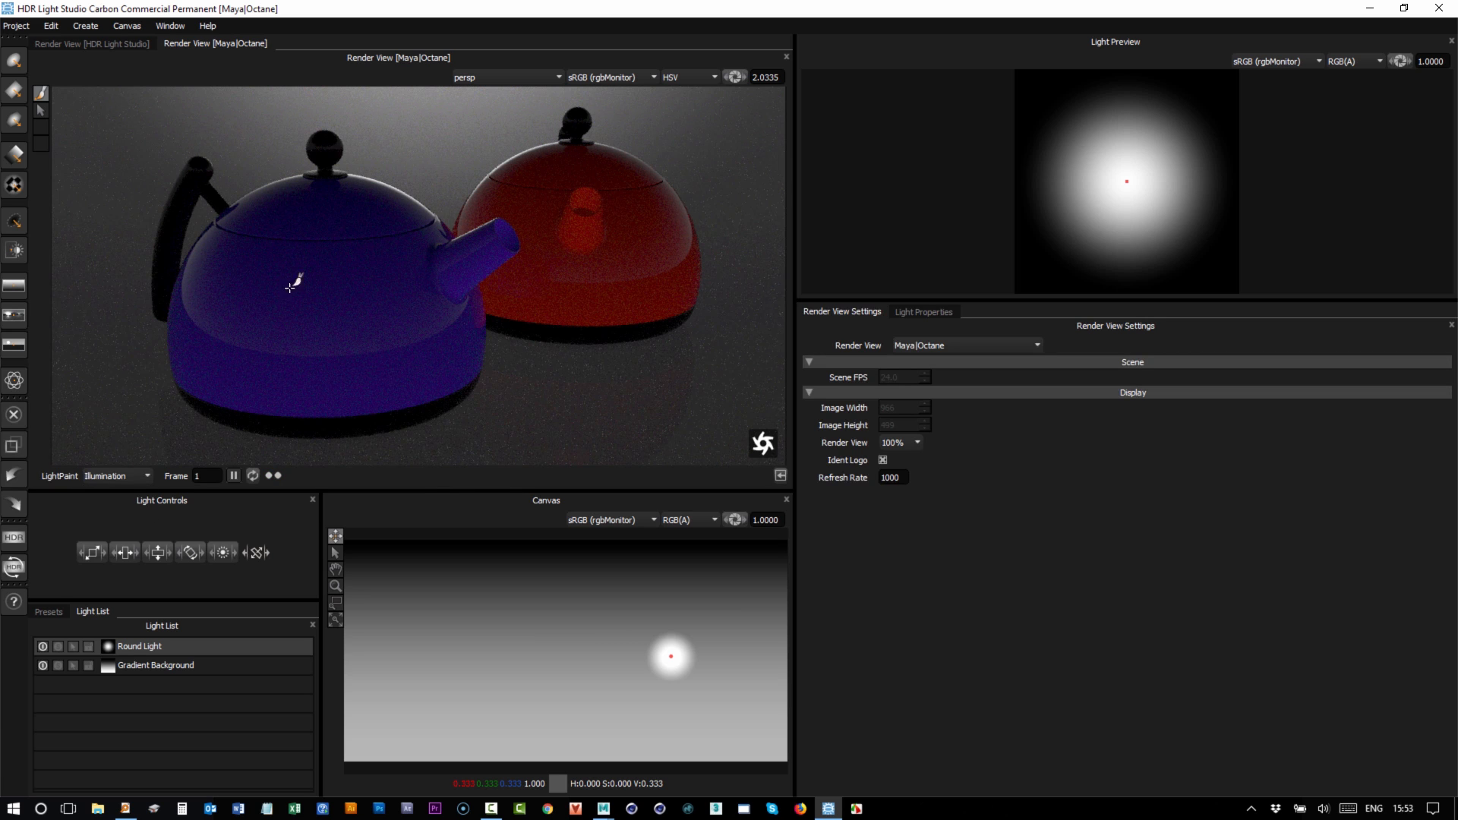
left_click(281, 220)
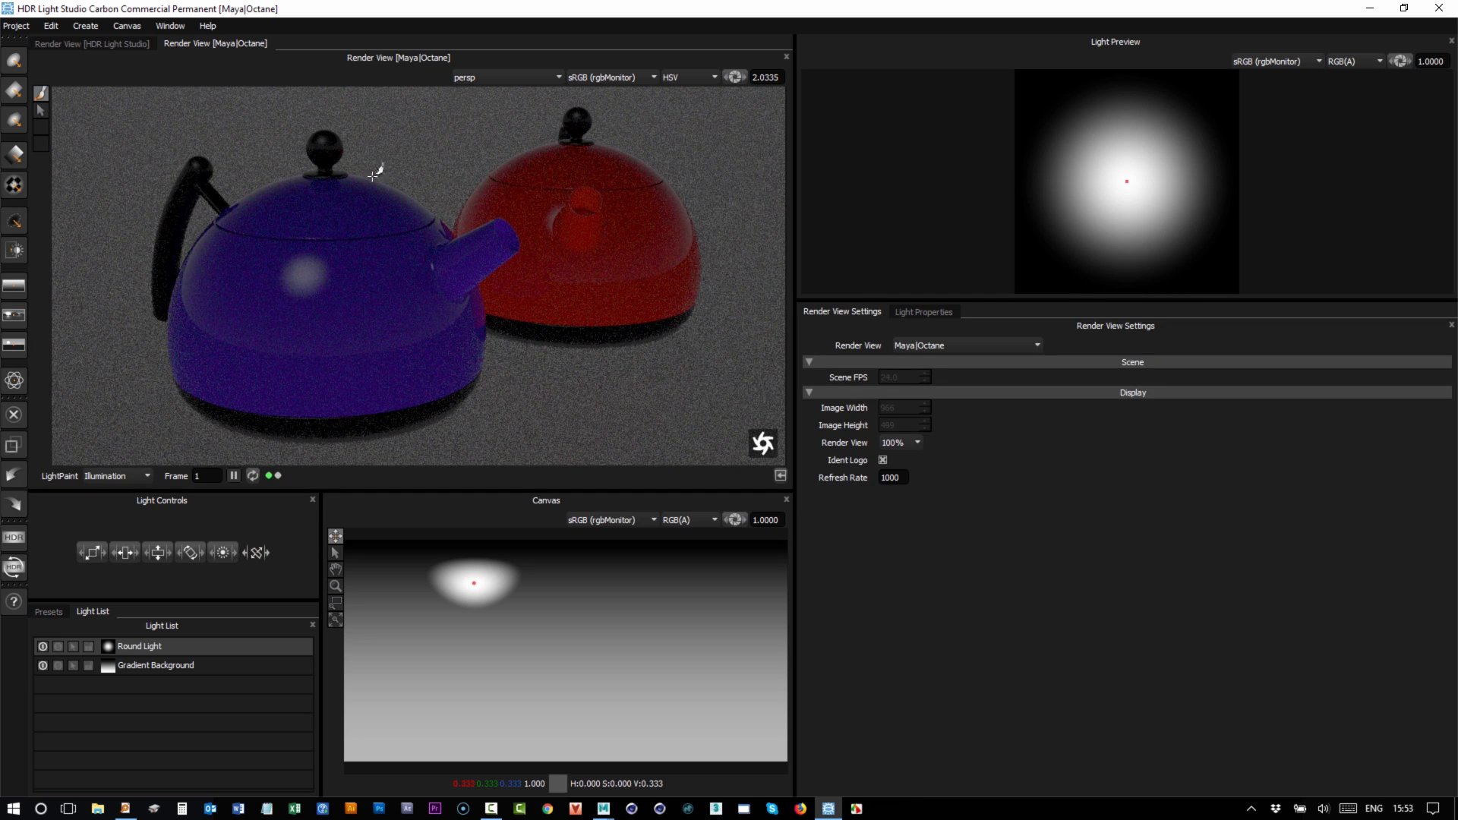
left_click(110, 476)
left_click(107, 491)
left_click(274, 206)
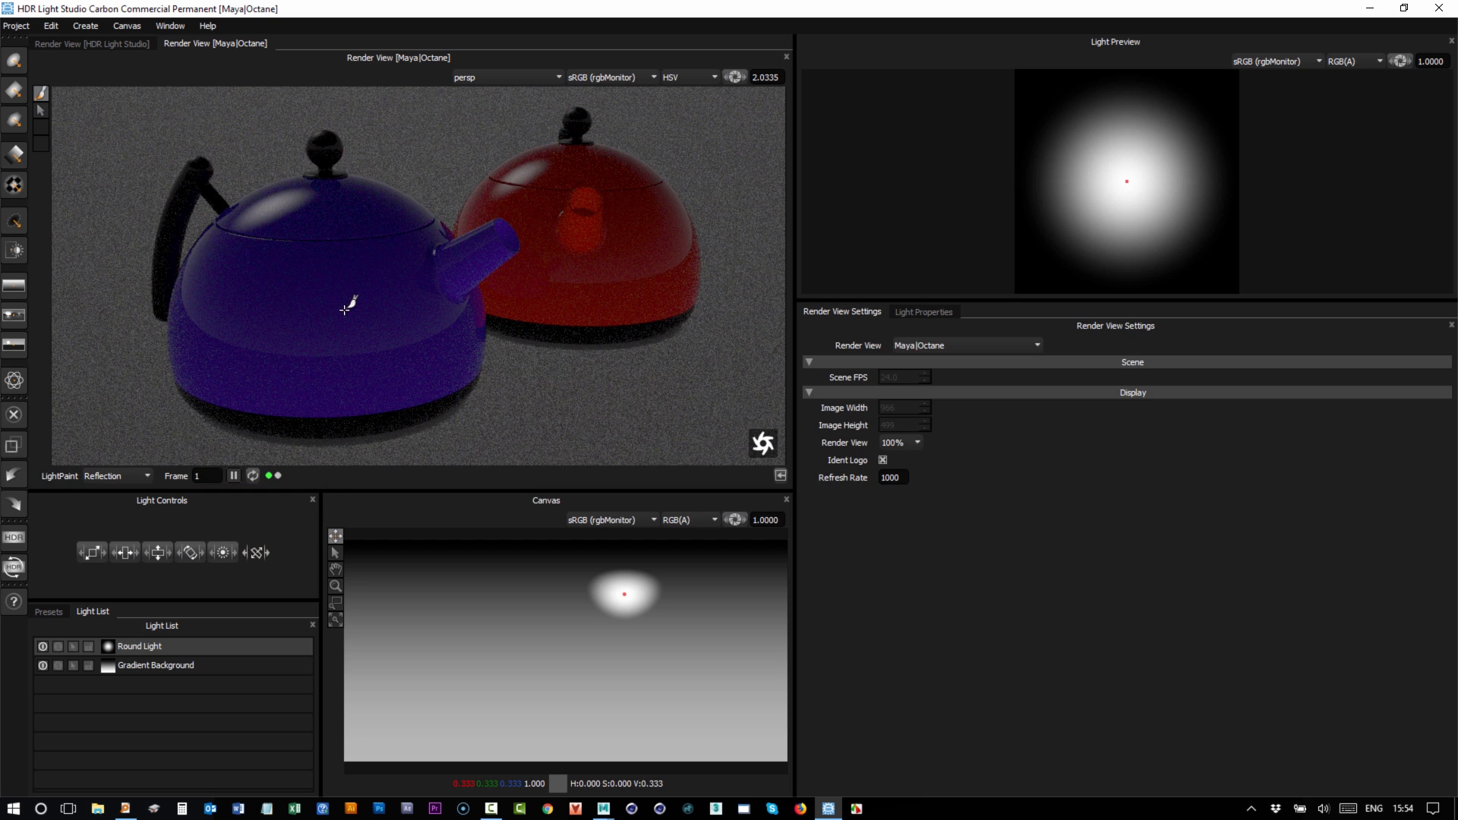
With the render paused, shift the first round light left and add a second at top-left.
left_click(234, 476)
left_click(529, 590)
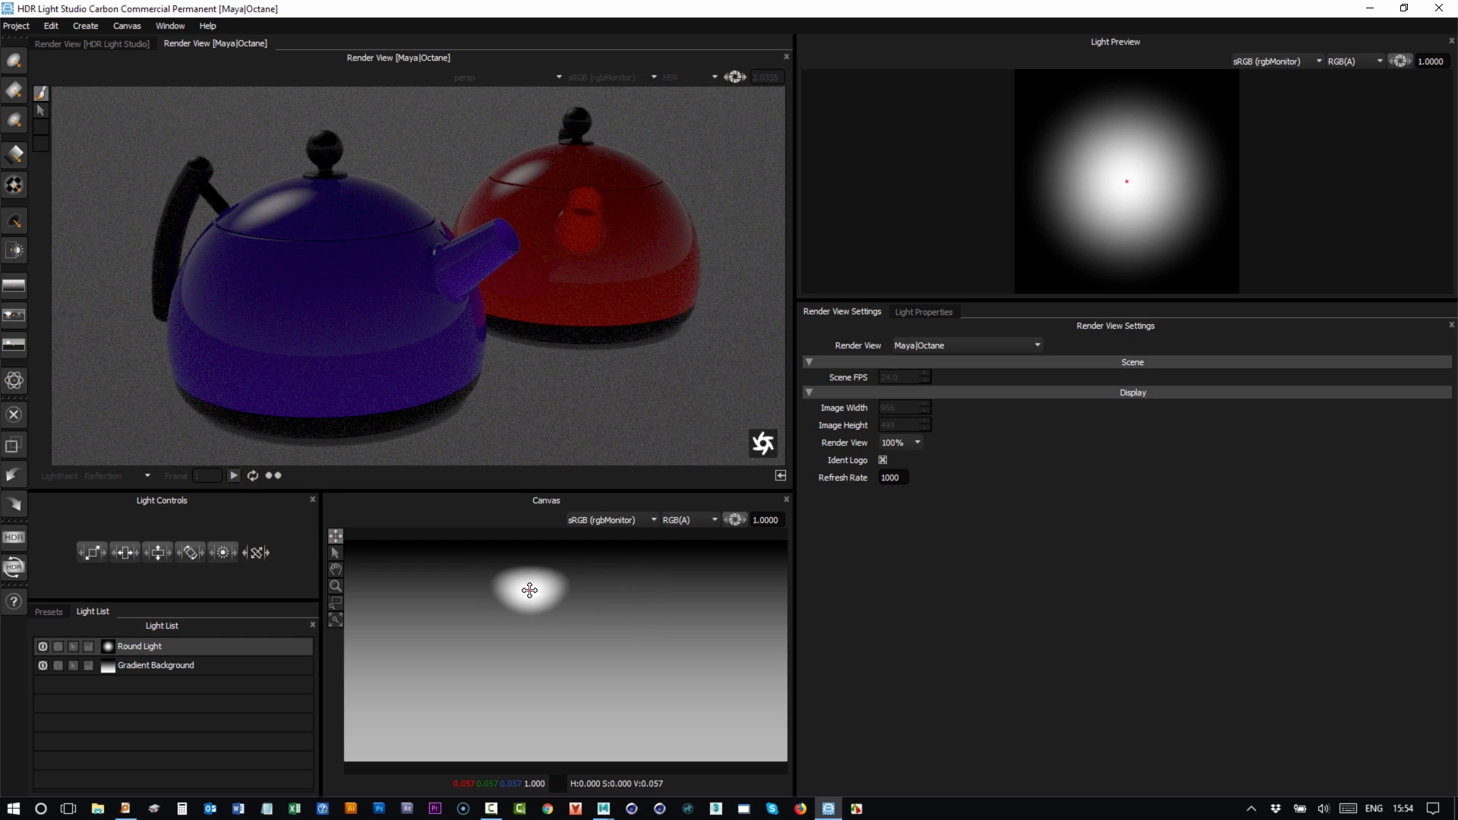
left_click(13, 61)
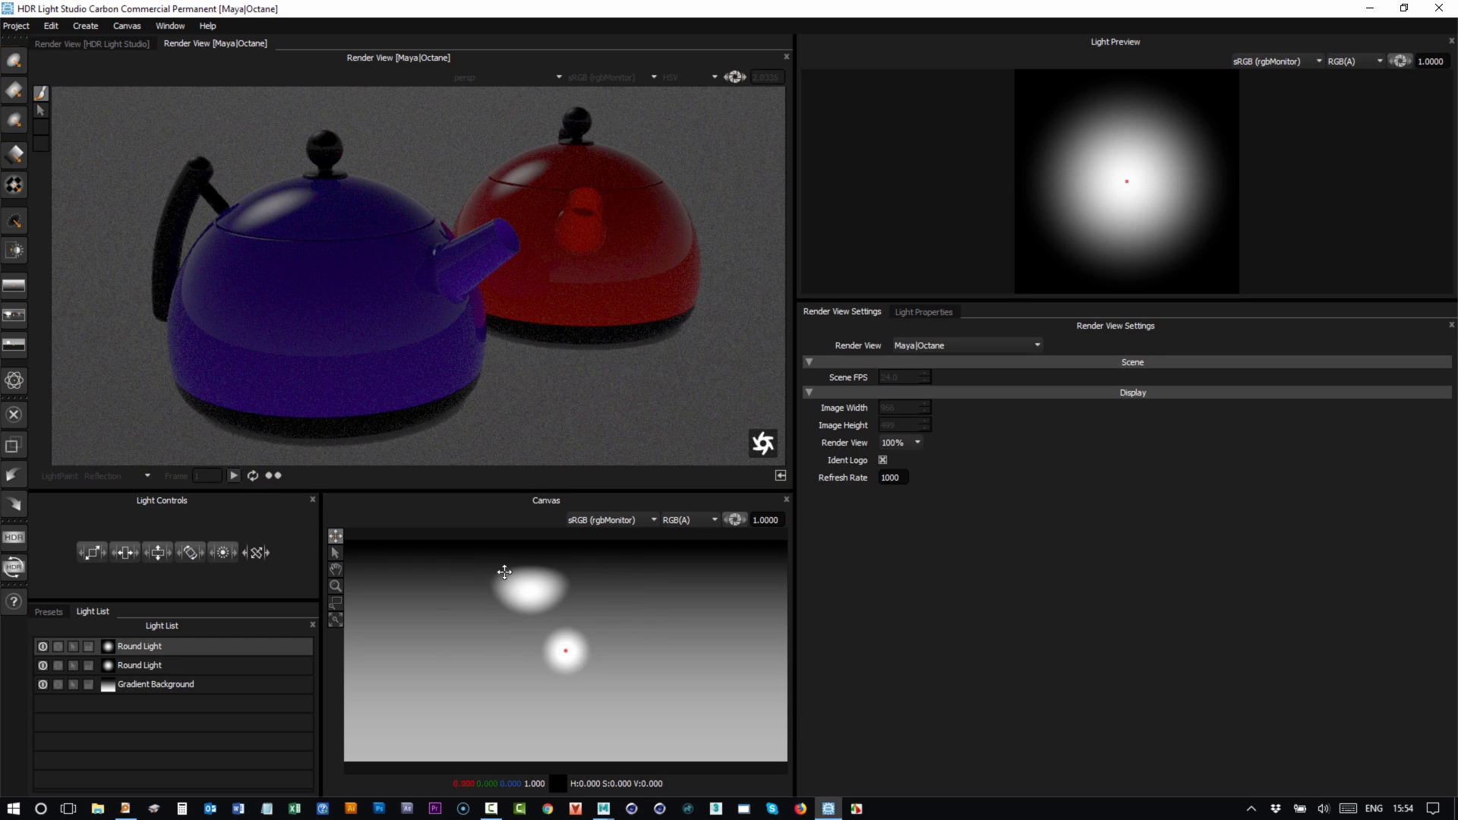
left_click(436, 590)
Drop a Large Rect Softbox preset at the canvas upper right and resume the render.
left_click(49, 612)
left_click_drag(482, 643, 682, 600)
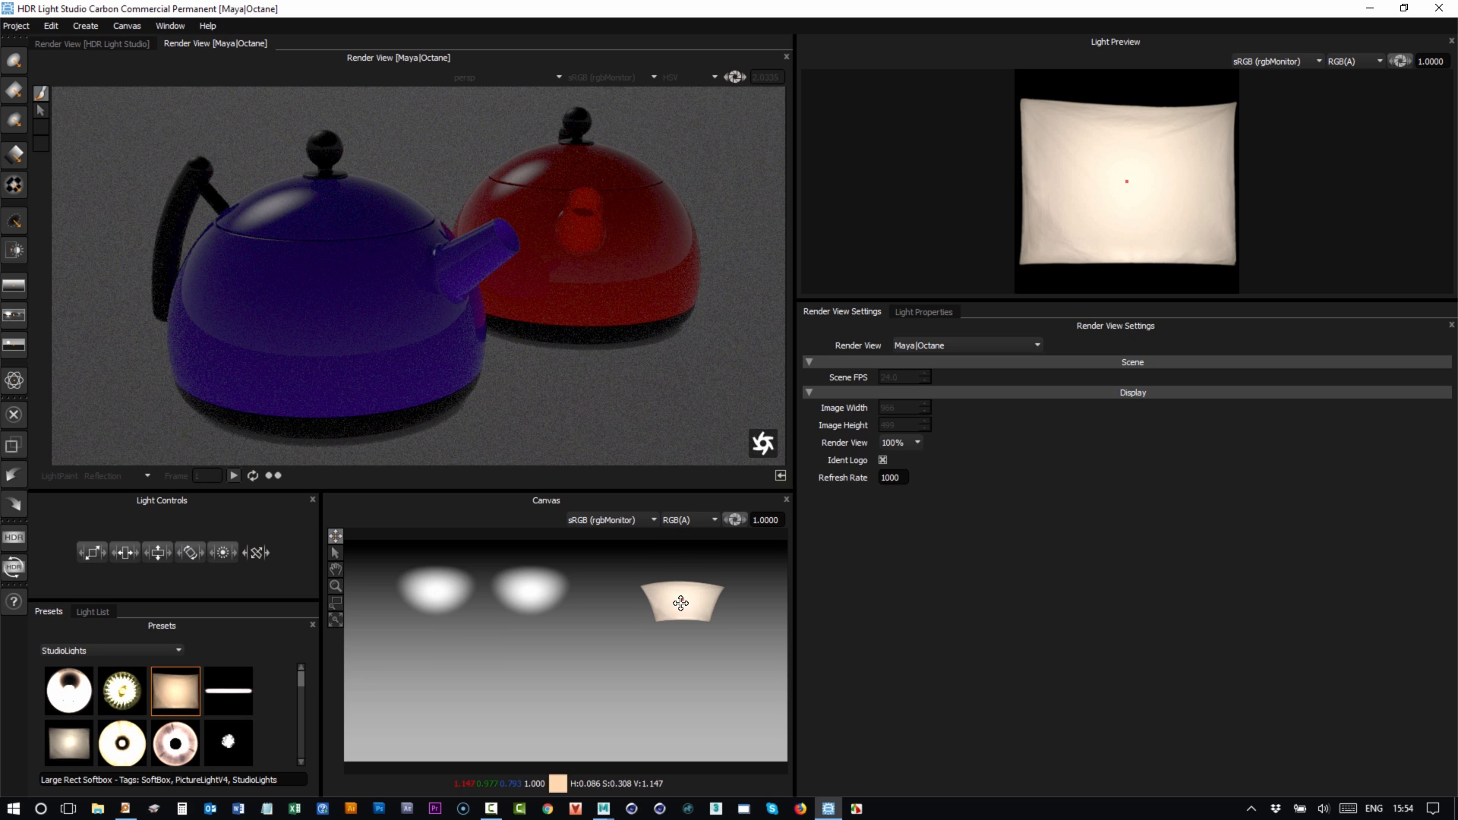
left_click(233, 475)
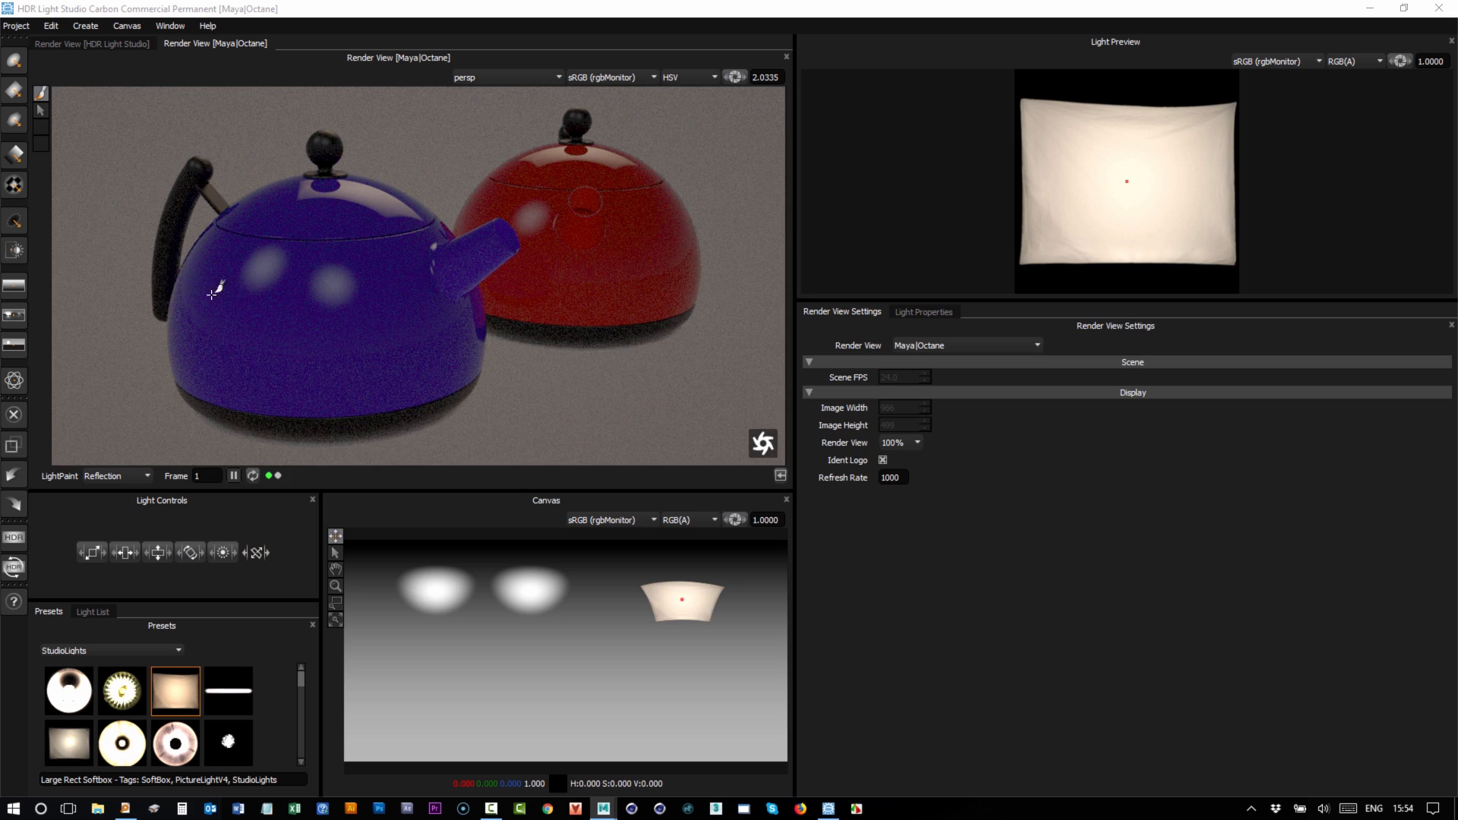
Set the render view display to Fit and widen the right-hand settings panels.
left_click(254, 473)
left_click(899, 443)
left_click(900, 459)
left_click_drag(799, 385, 671, 384)
left_click_drag(881, 370, 817, 346)
Return the render view to 100% and toggle the Octane Ident Logo off and back on.
left_click(850, 467)
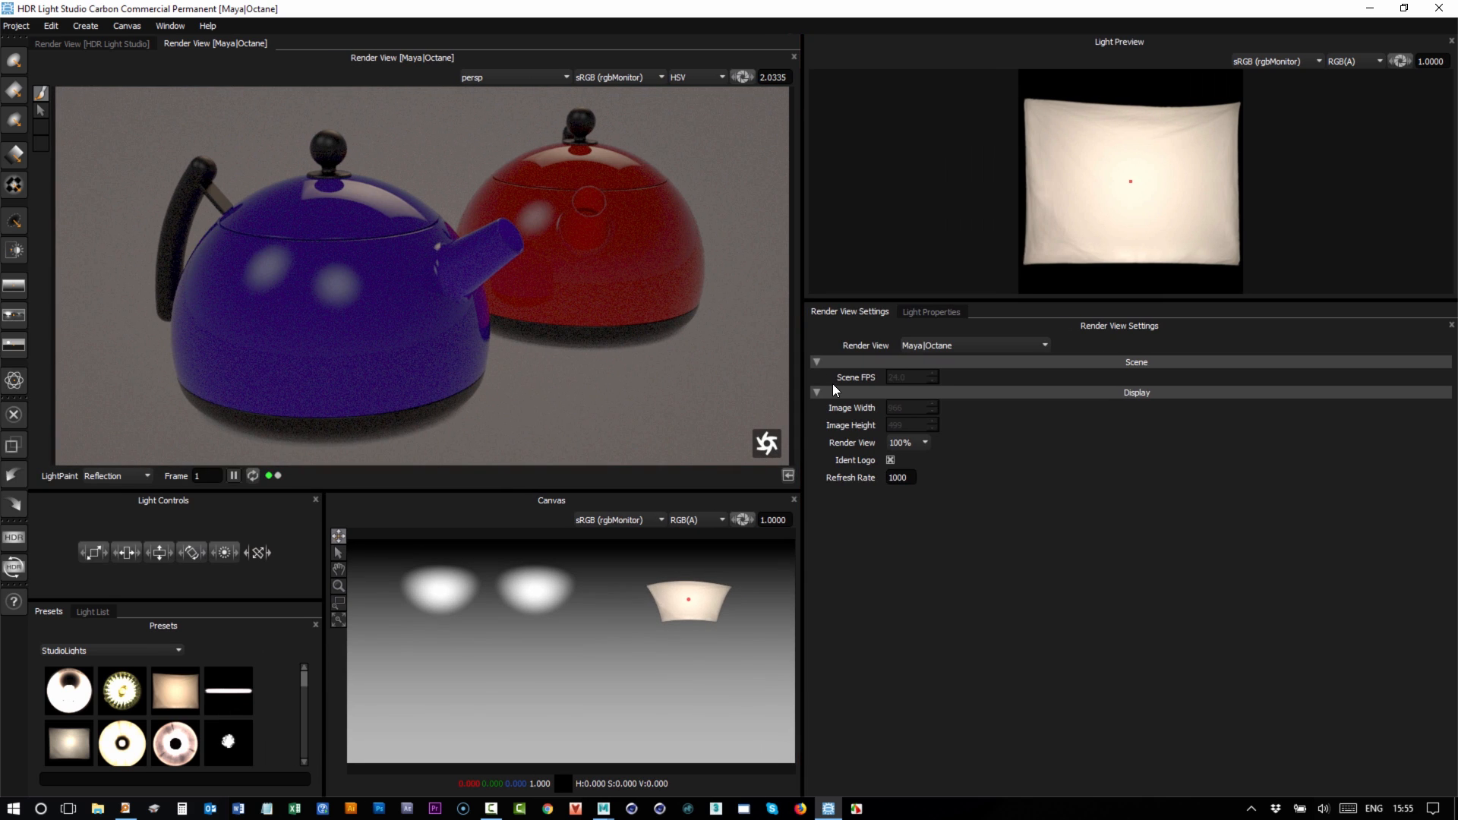
left_click(890, 458)
left_click(890, 460)
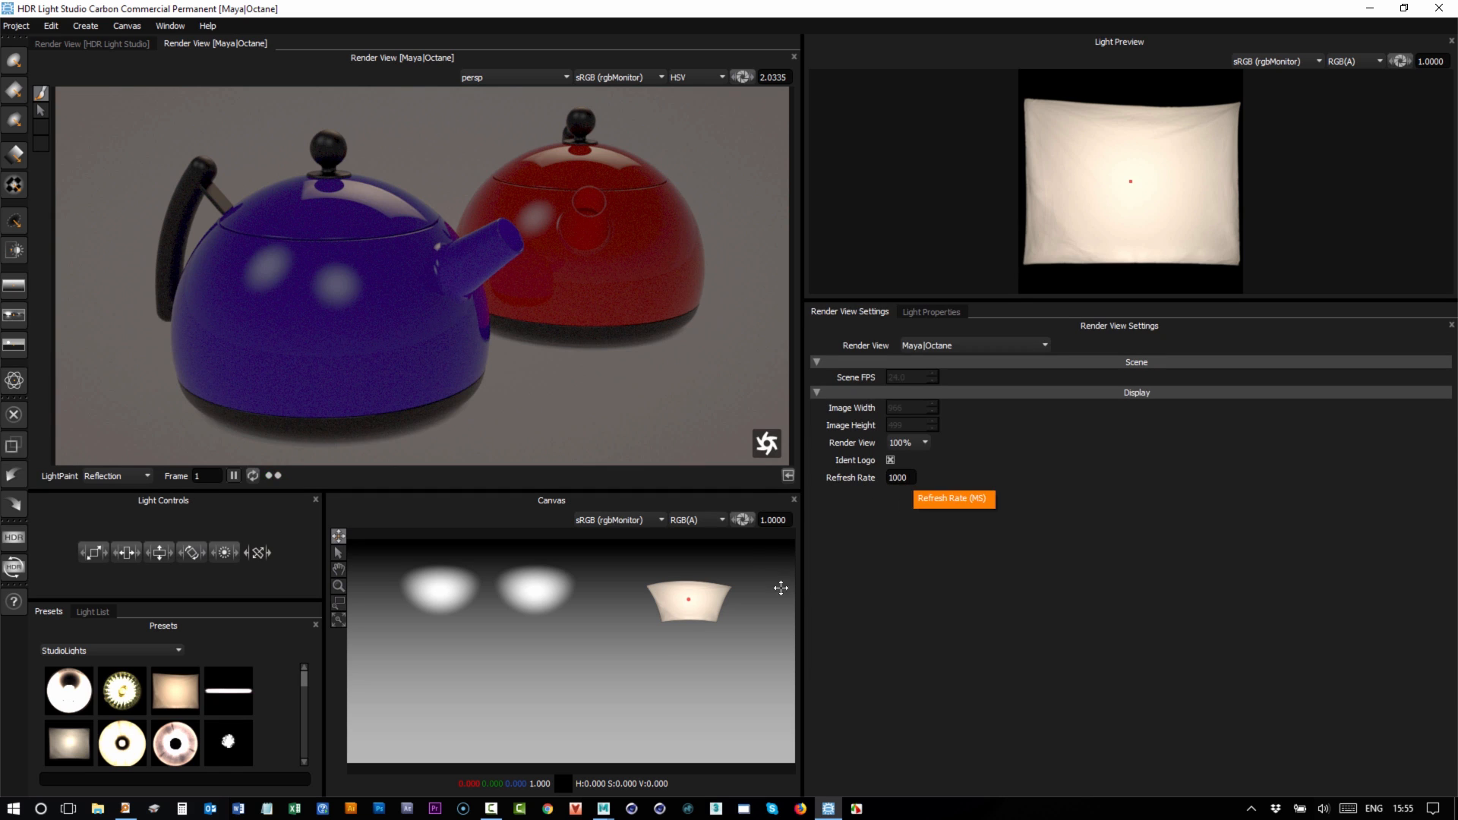
Confirm a 1000 refresh rate and LightPaint the softbox around, finishing at the canvas top centre.
left_click(765, 563)
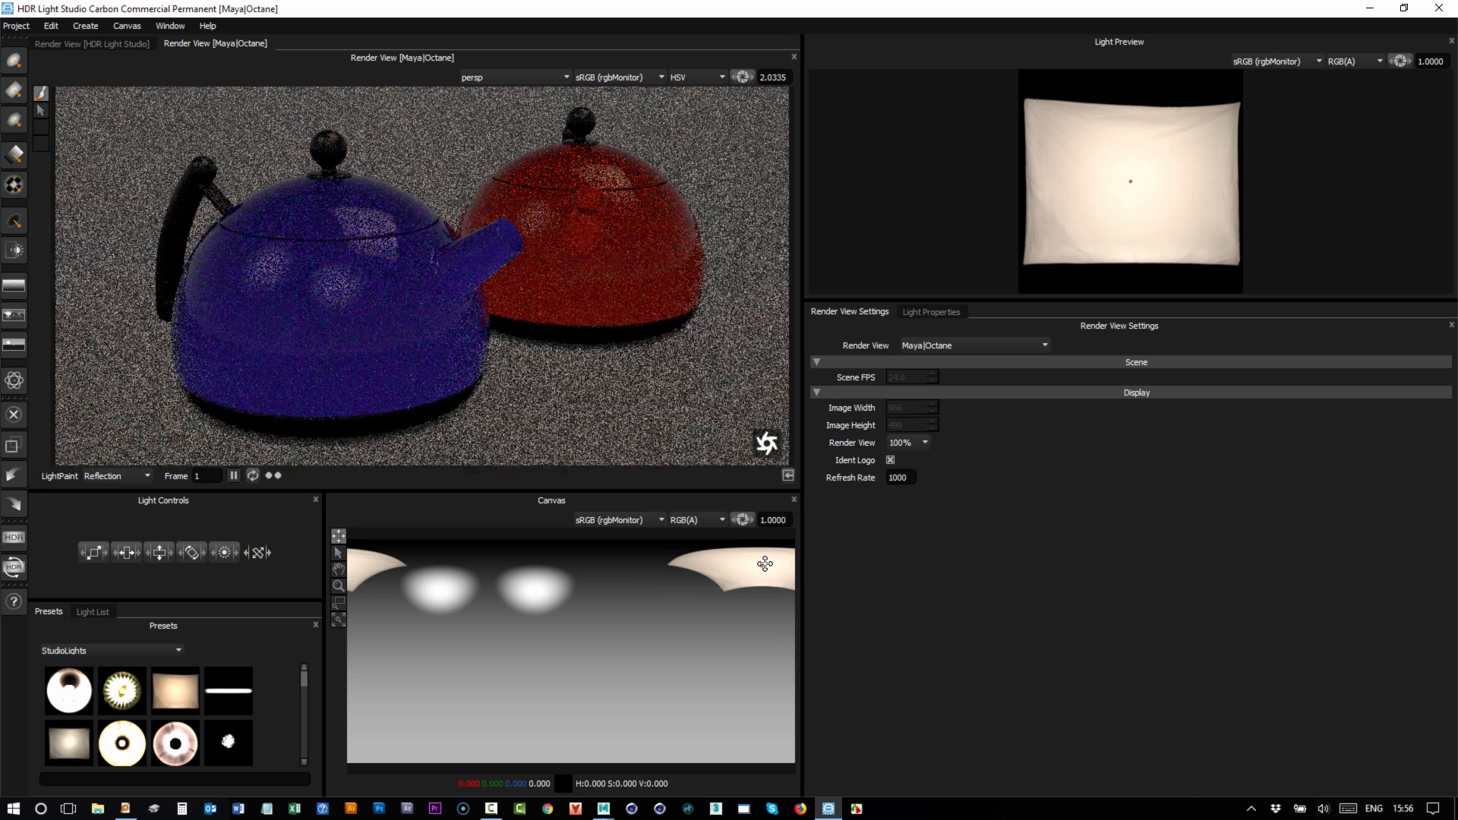
key("Return")
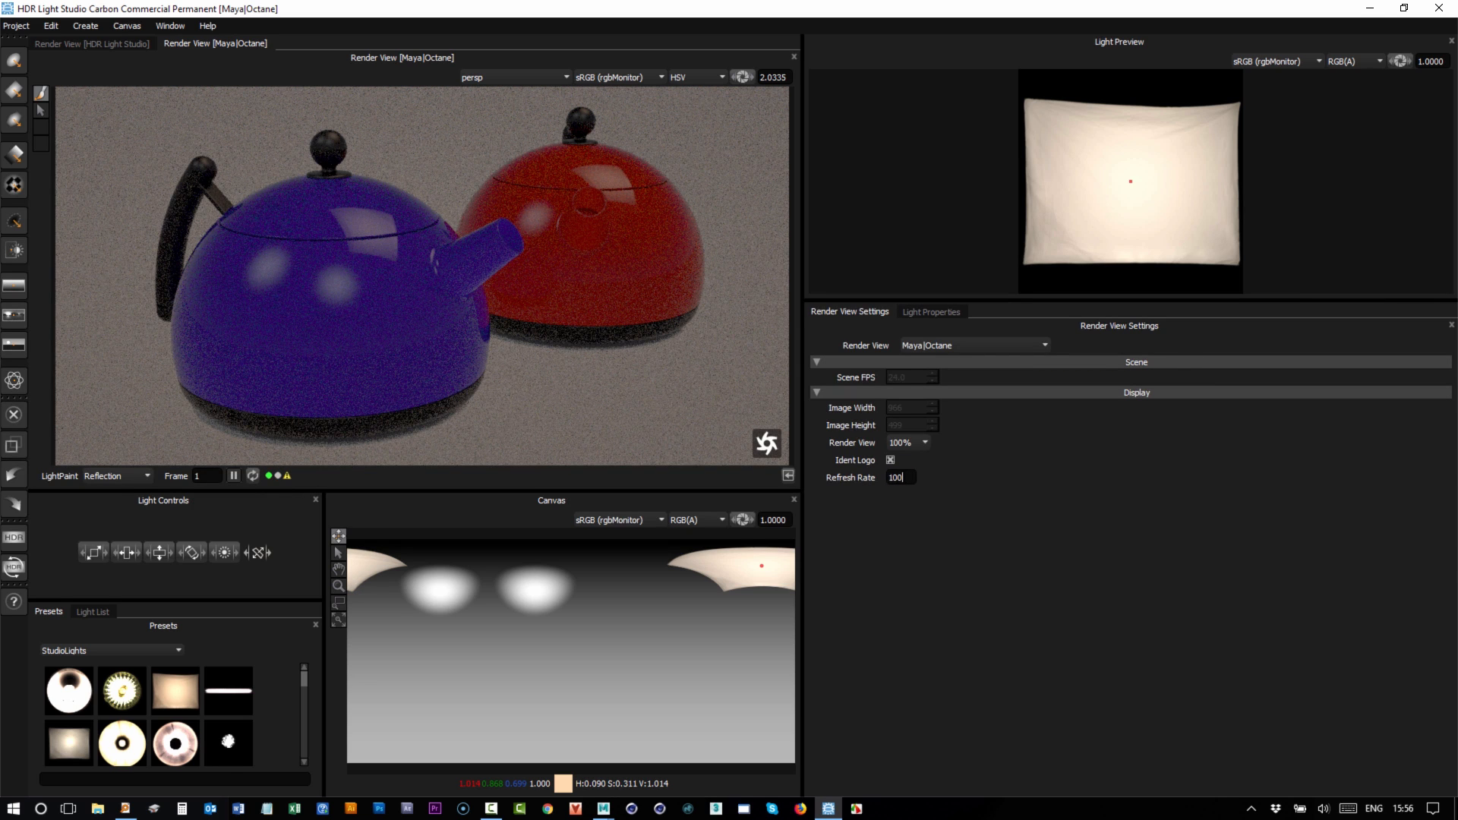
left_click(620, 565)
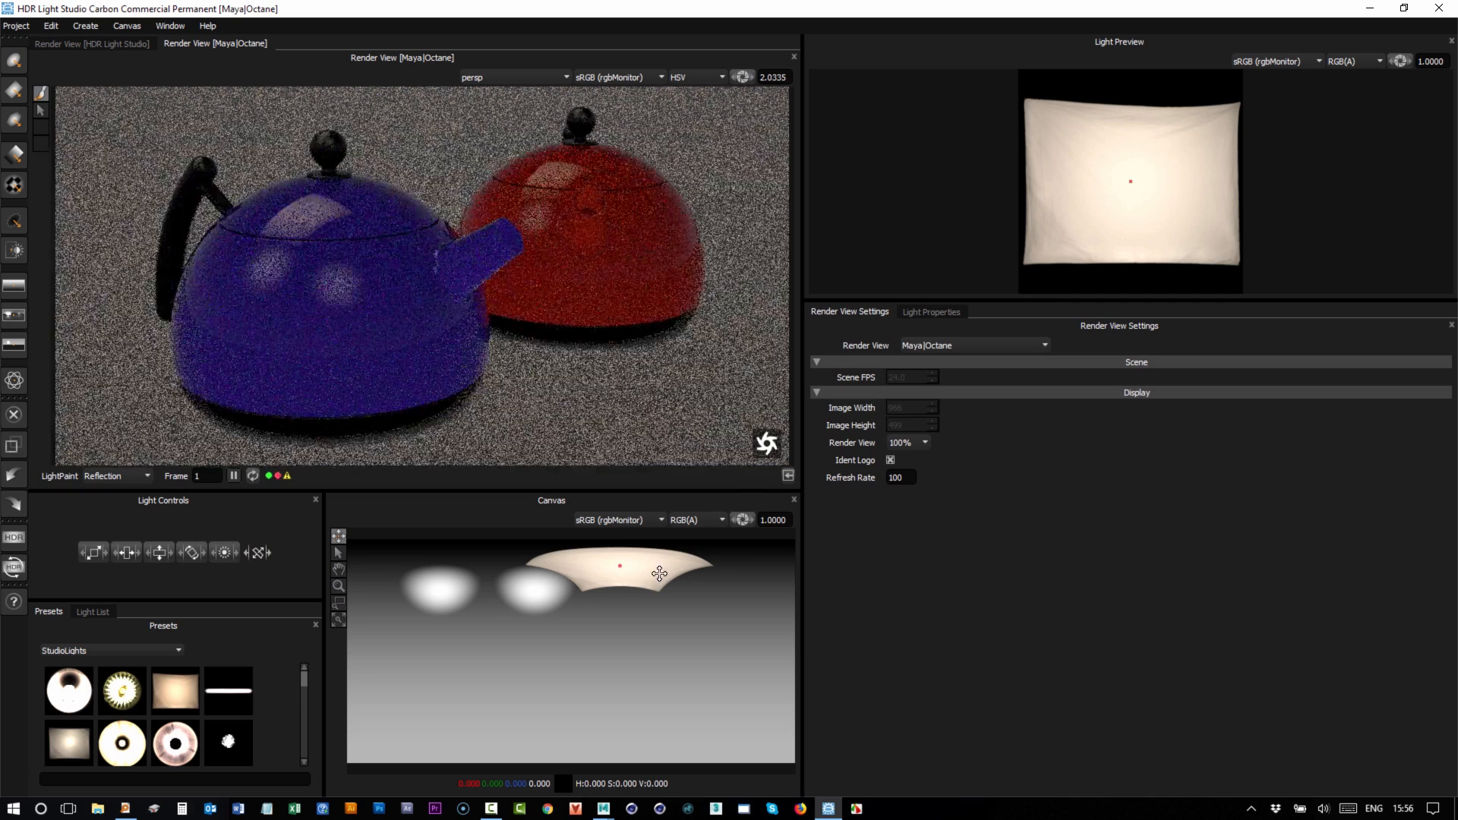
left_click(757, 570)
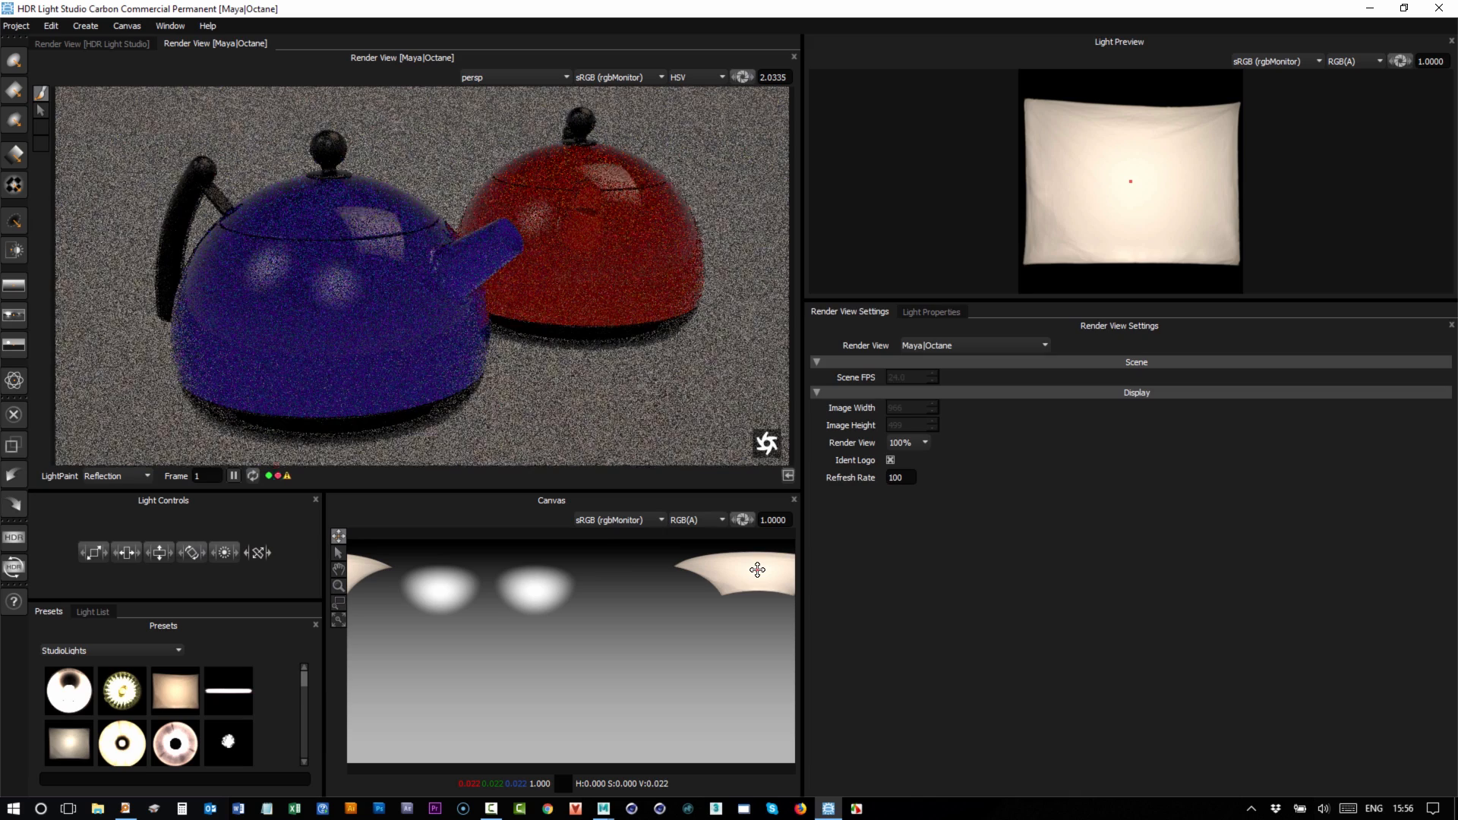
left_click(636, 561)
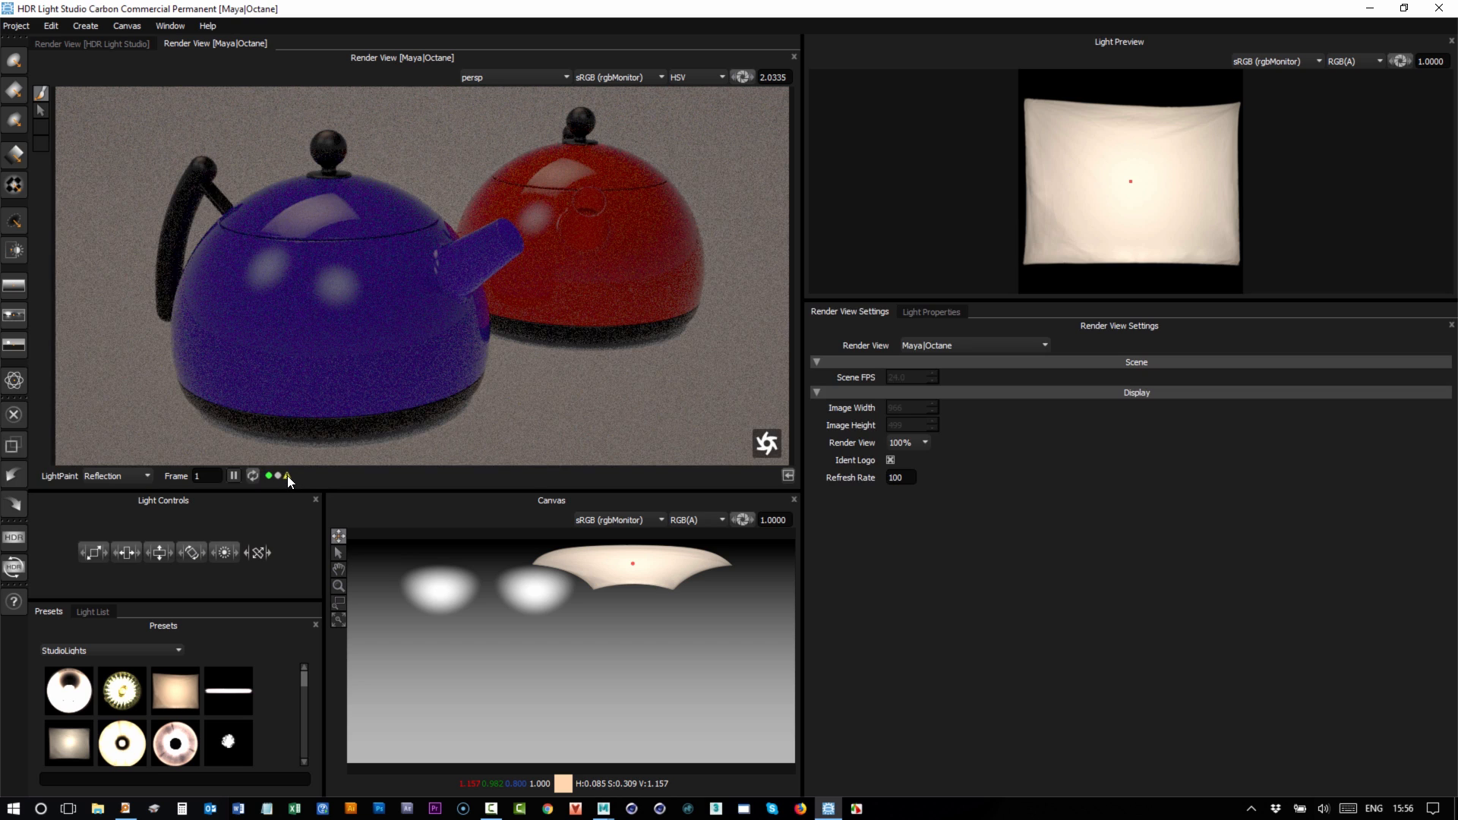
Enter a 500 refresh rate, then move the softbox until it wraps around the canvas side edges.
mouse_move(283, 475)
type("500")
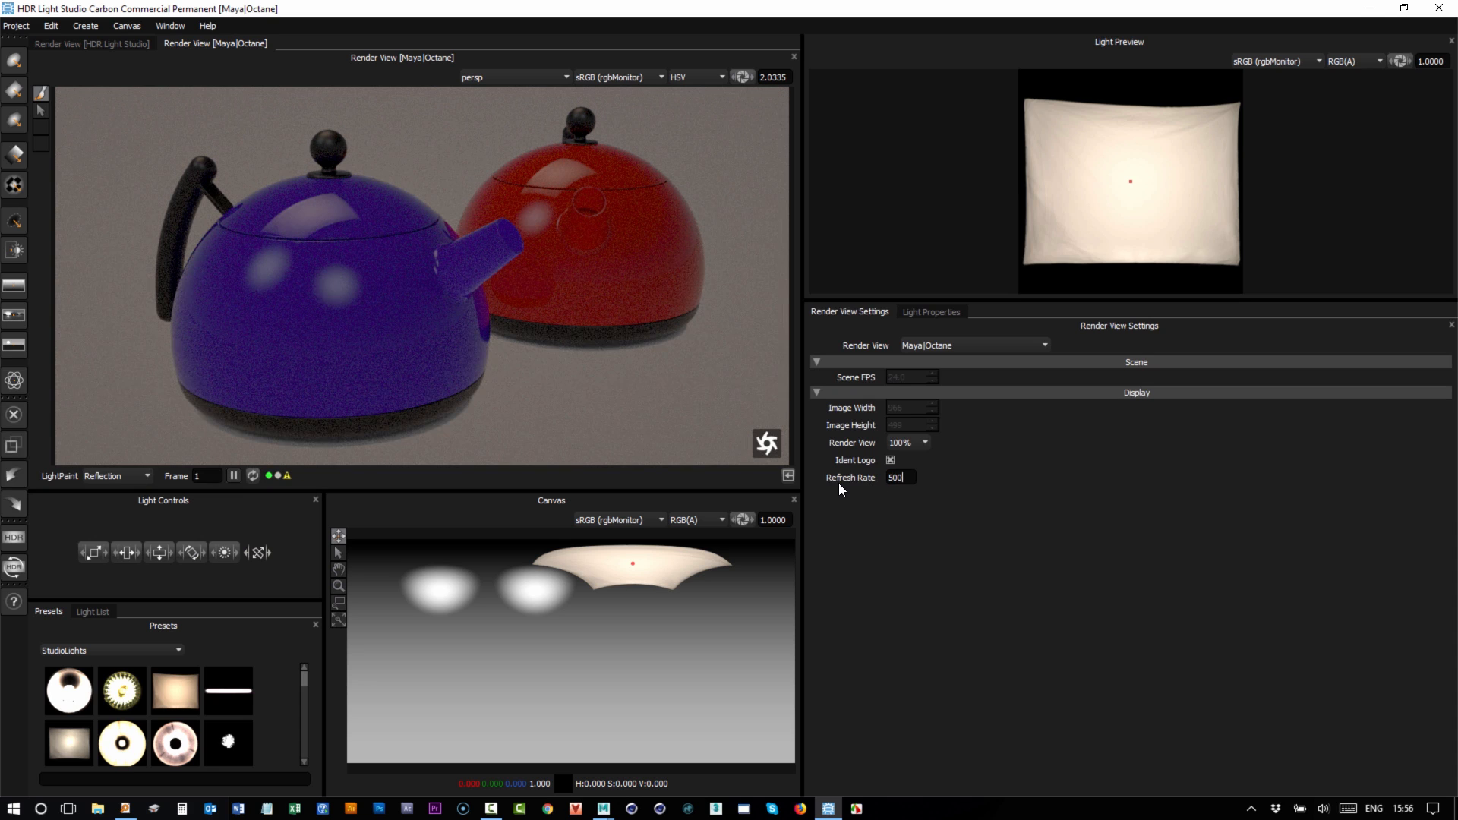
left_click(740, 568)
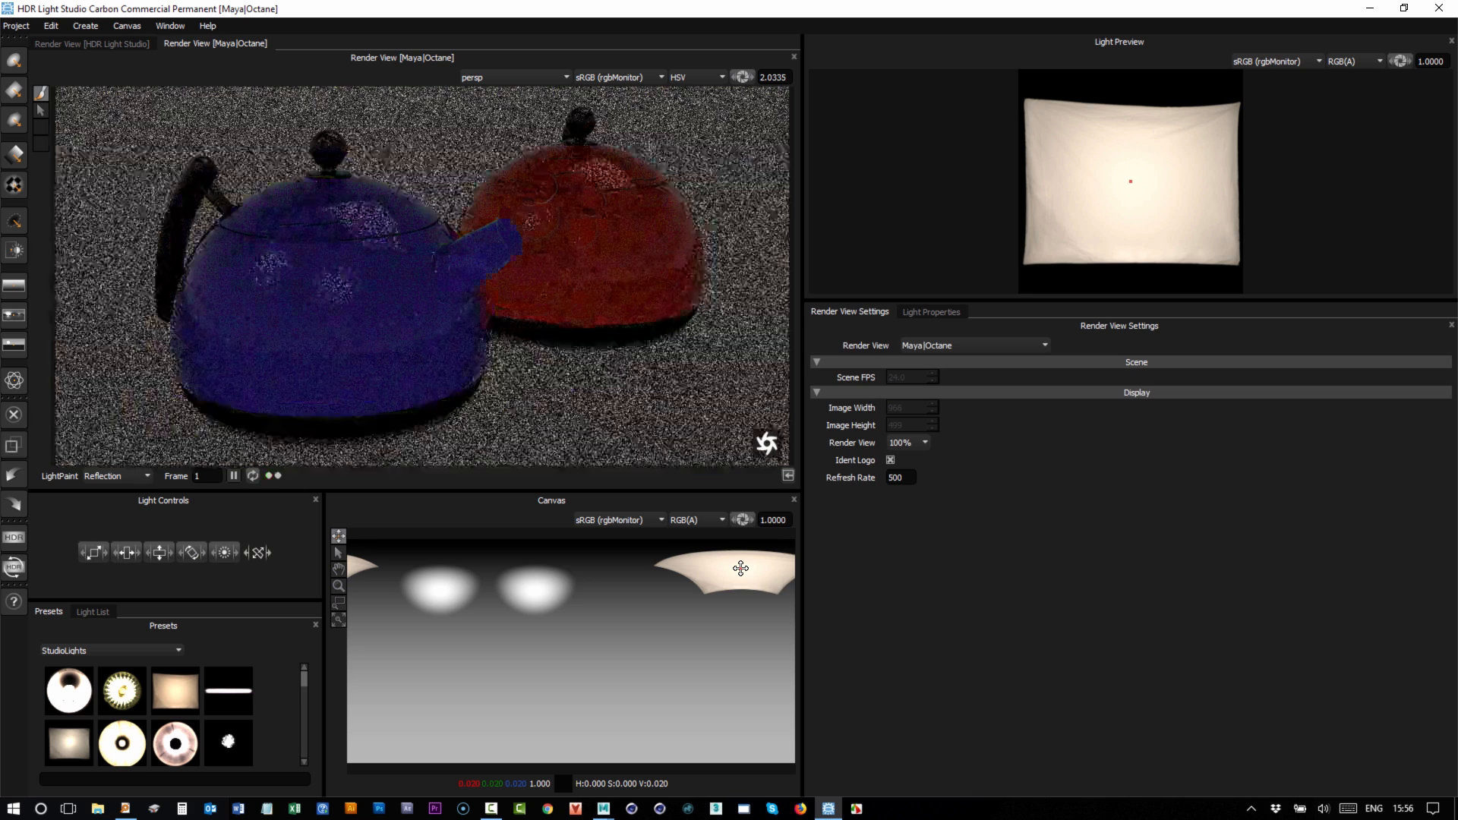
left_click(639, 581)
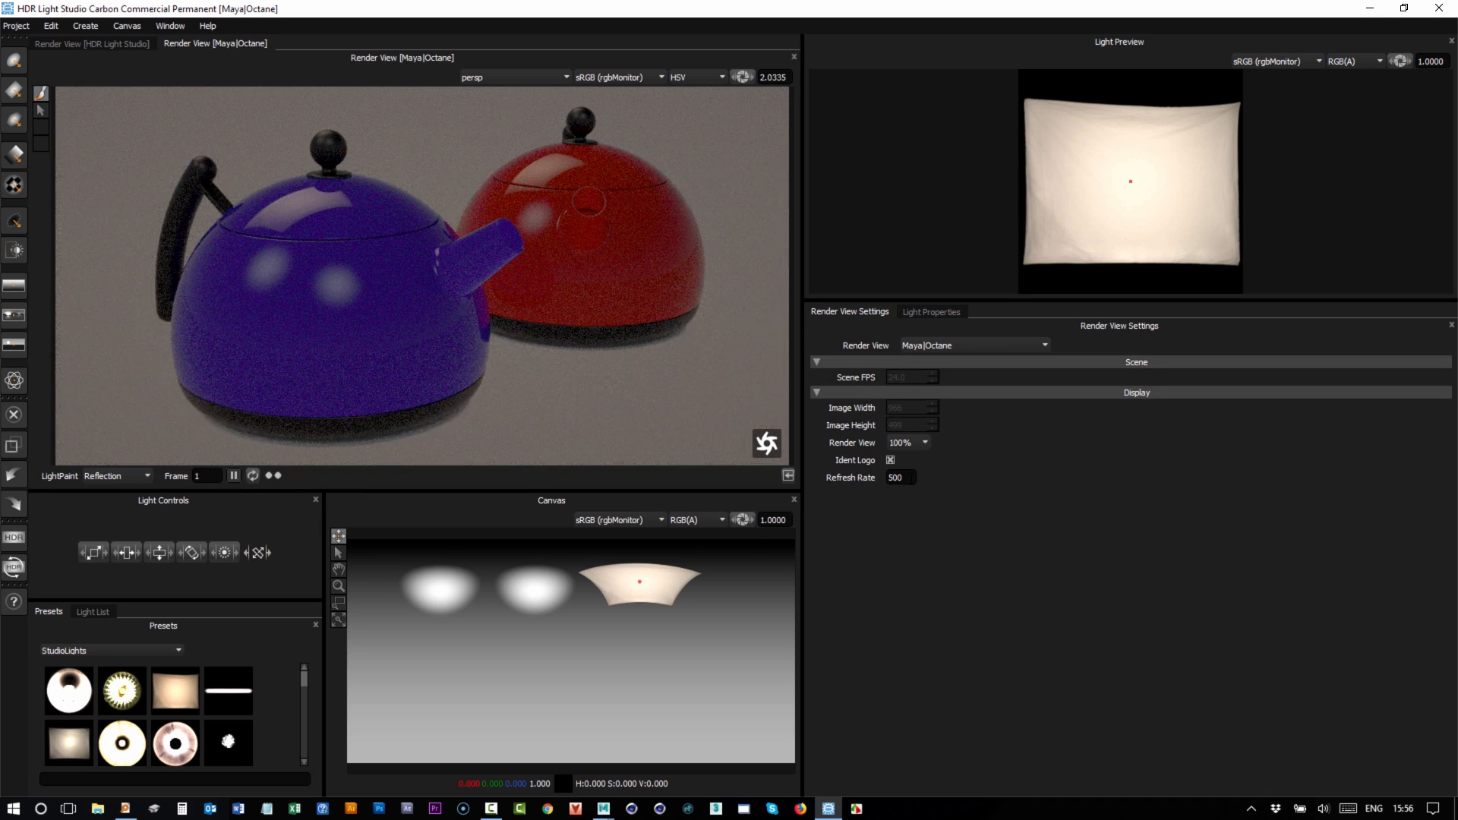
left_click_drag(905, 478, 880, 480)
left_click(648, 200)
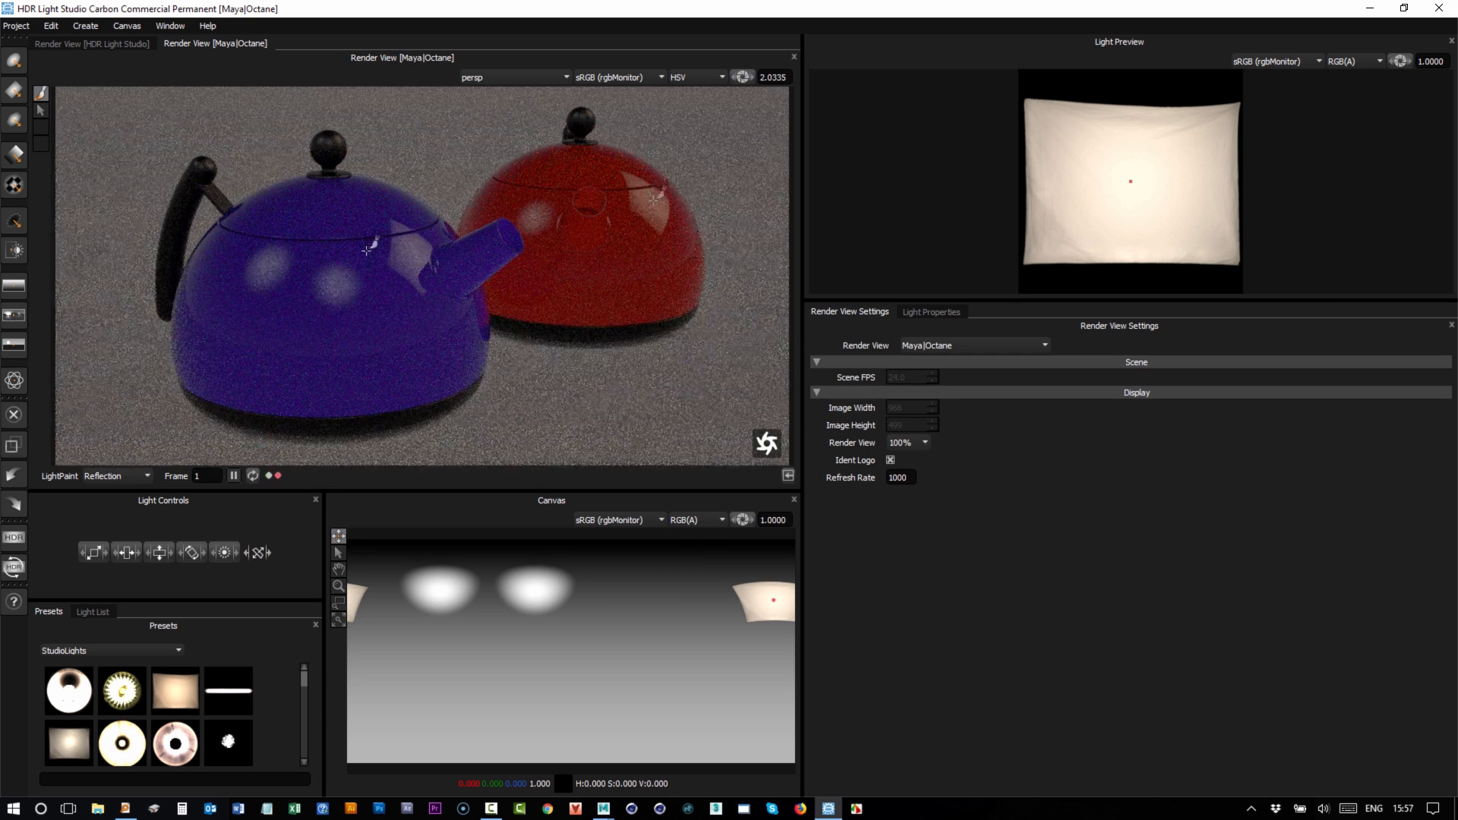
Render the imported kettle geometry in HDR Light Studio's own render view and drag the softbox toward centre.
left_click(104, 44)
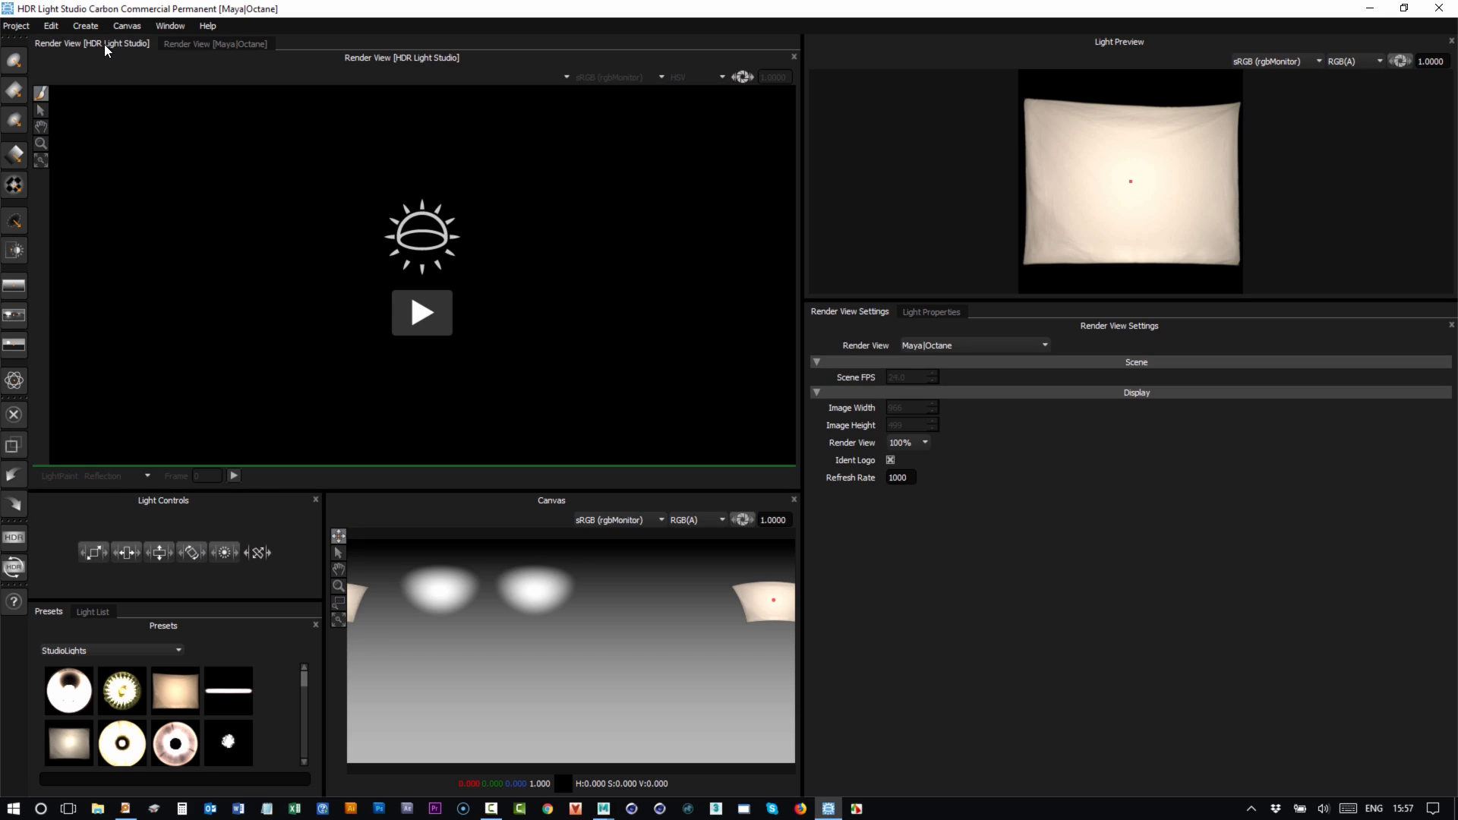
left_click(409, 312)
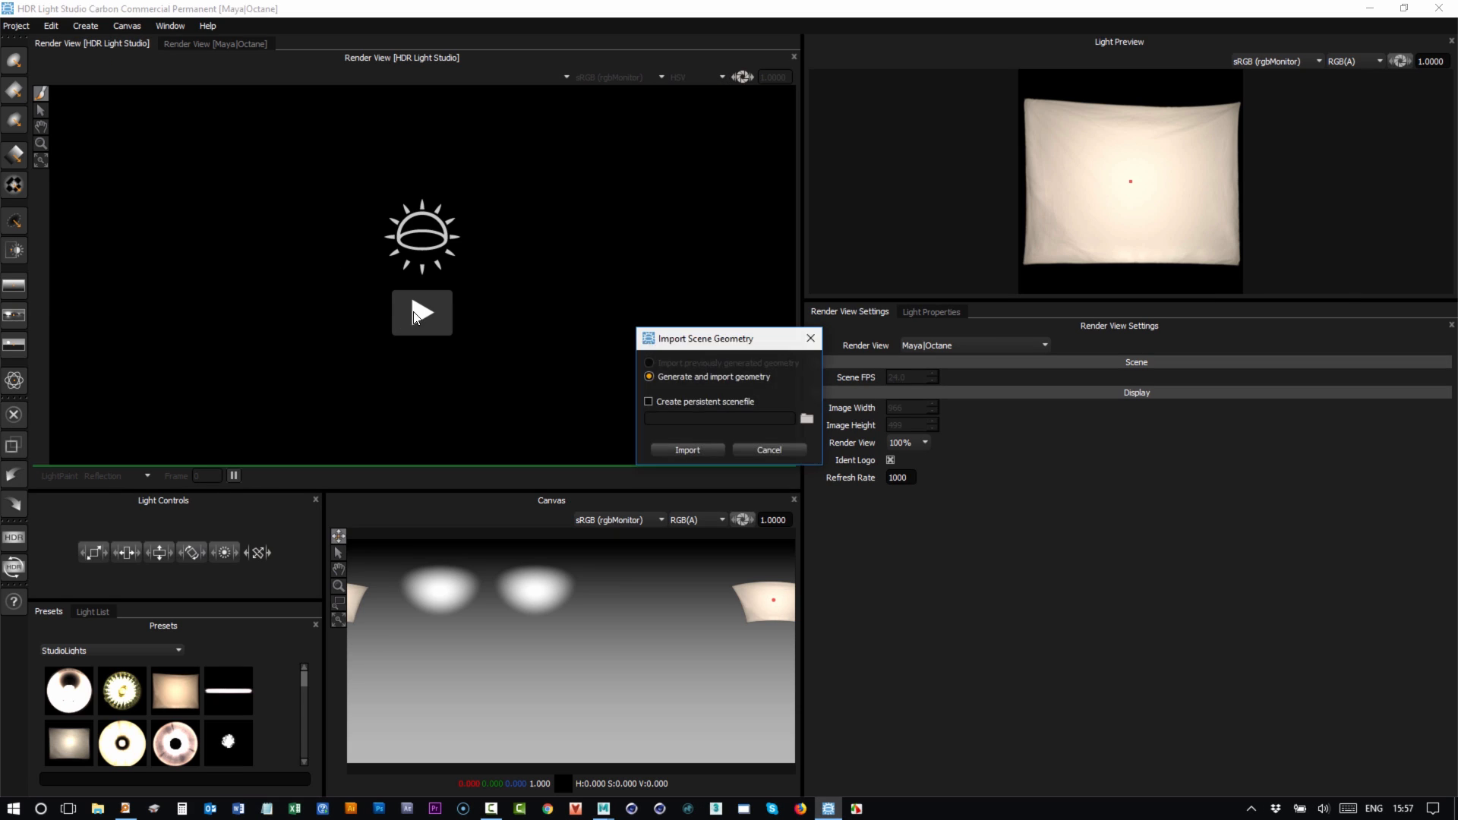
left_click(703, 454)
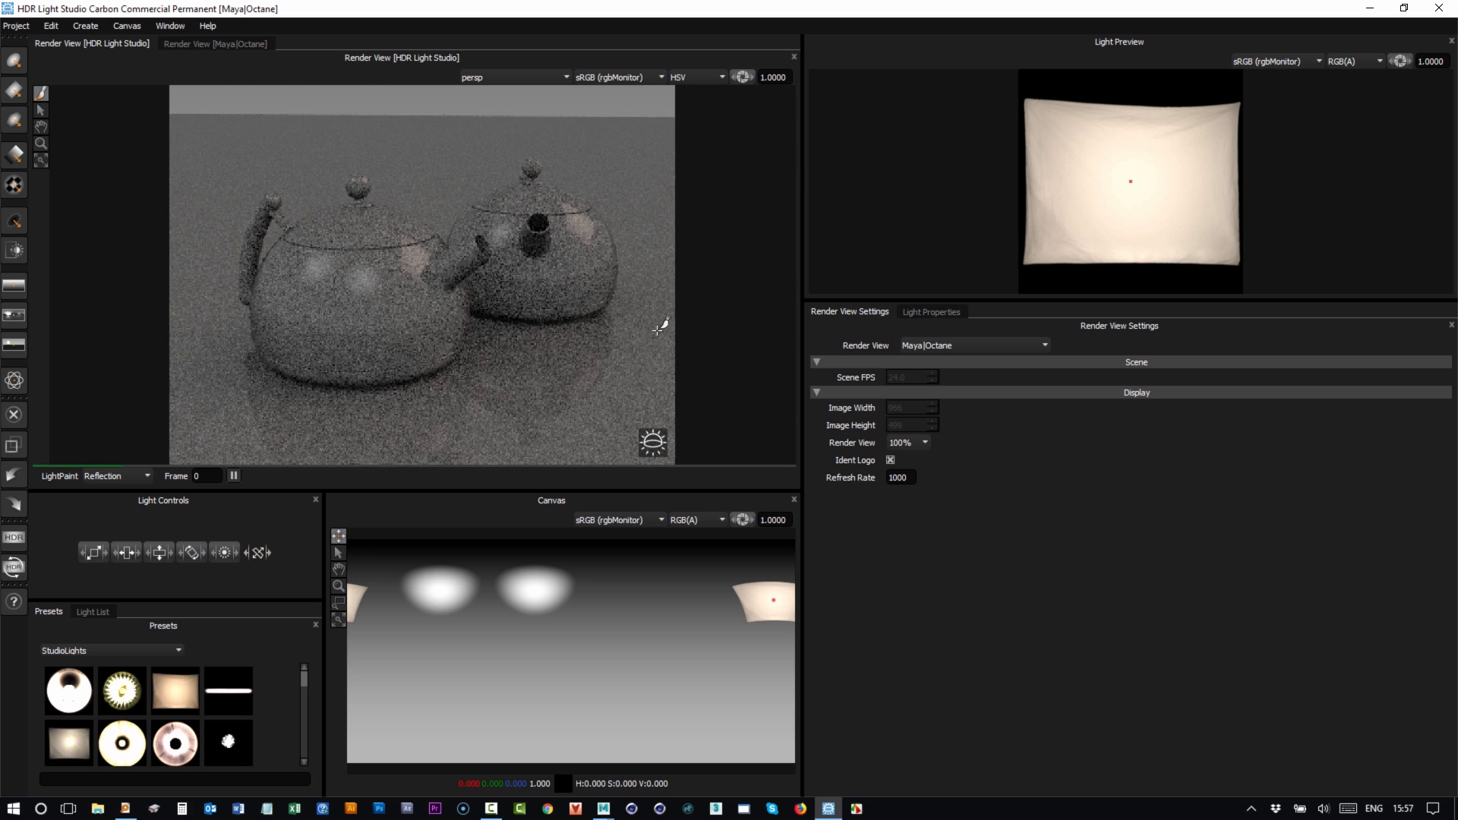
mouse_move(403, 221)
left_mouse_down()
mouse_move(341, 222)
mouse_move(292, 258)
mouse_move(371, 230)
mouse_move(401, 240)
left_mouse_up()
Back in the Maya|Octane render view, paint the softbox reflection onto the blue kettle's lid.
left_click(202, 44)
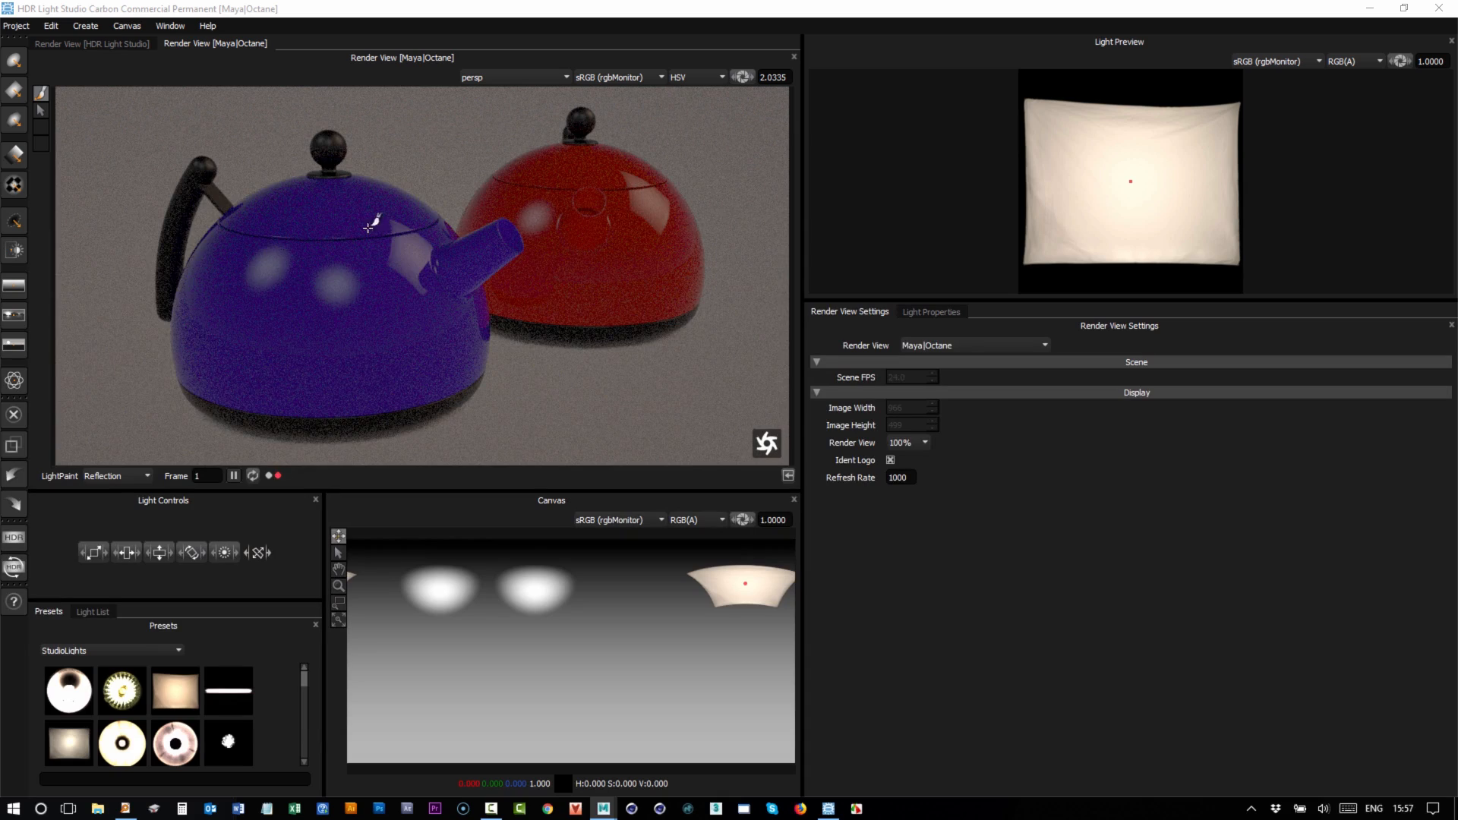
left_click(305, 206)
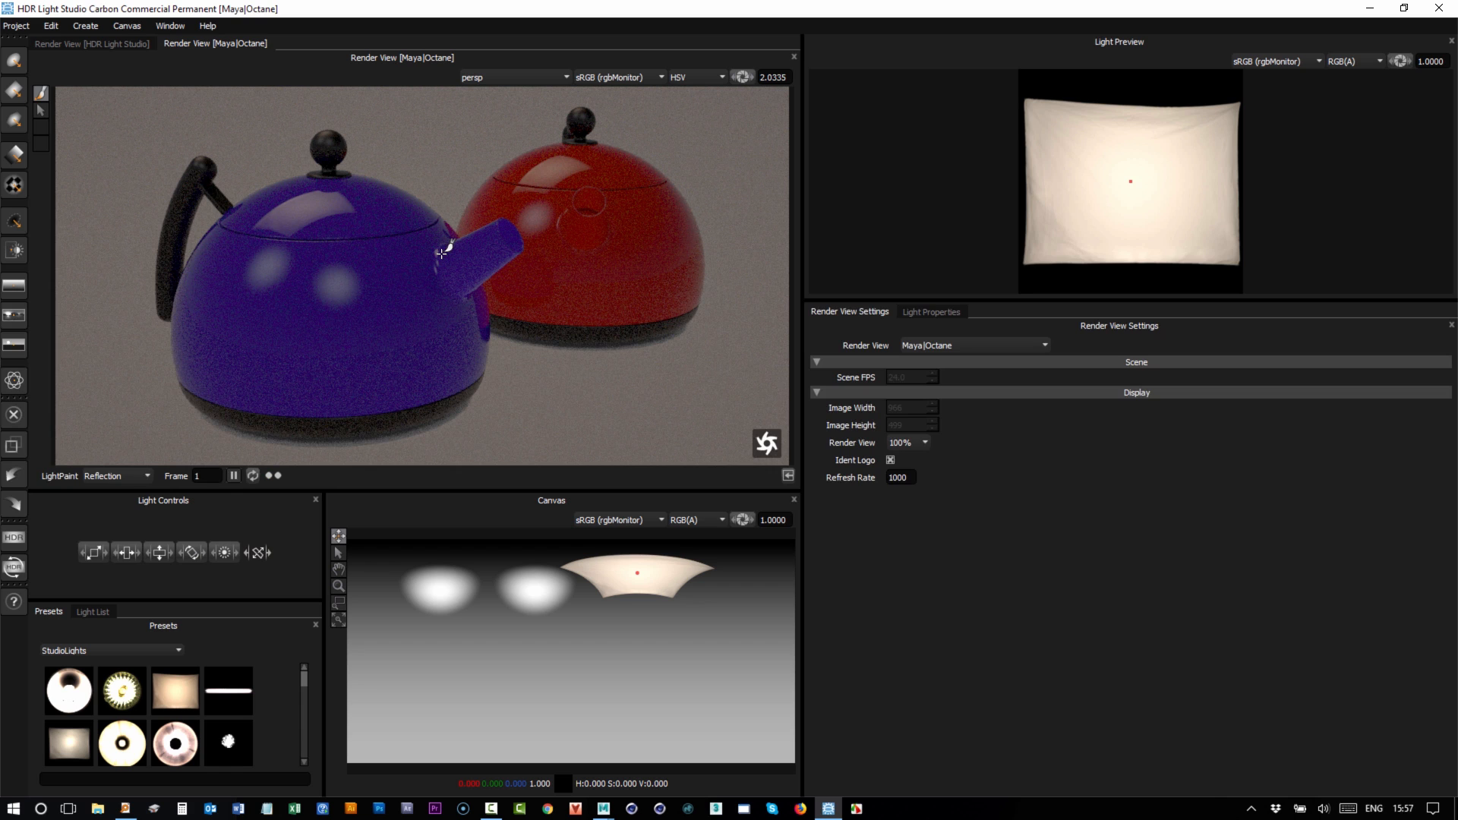
left_click(389, 206)
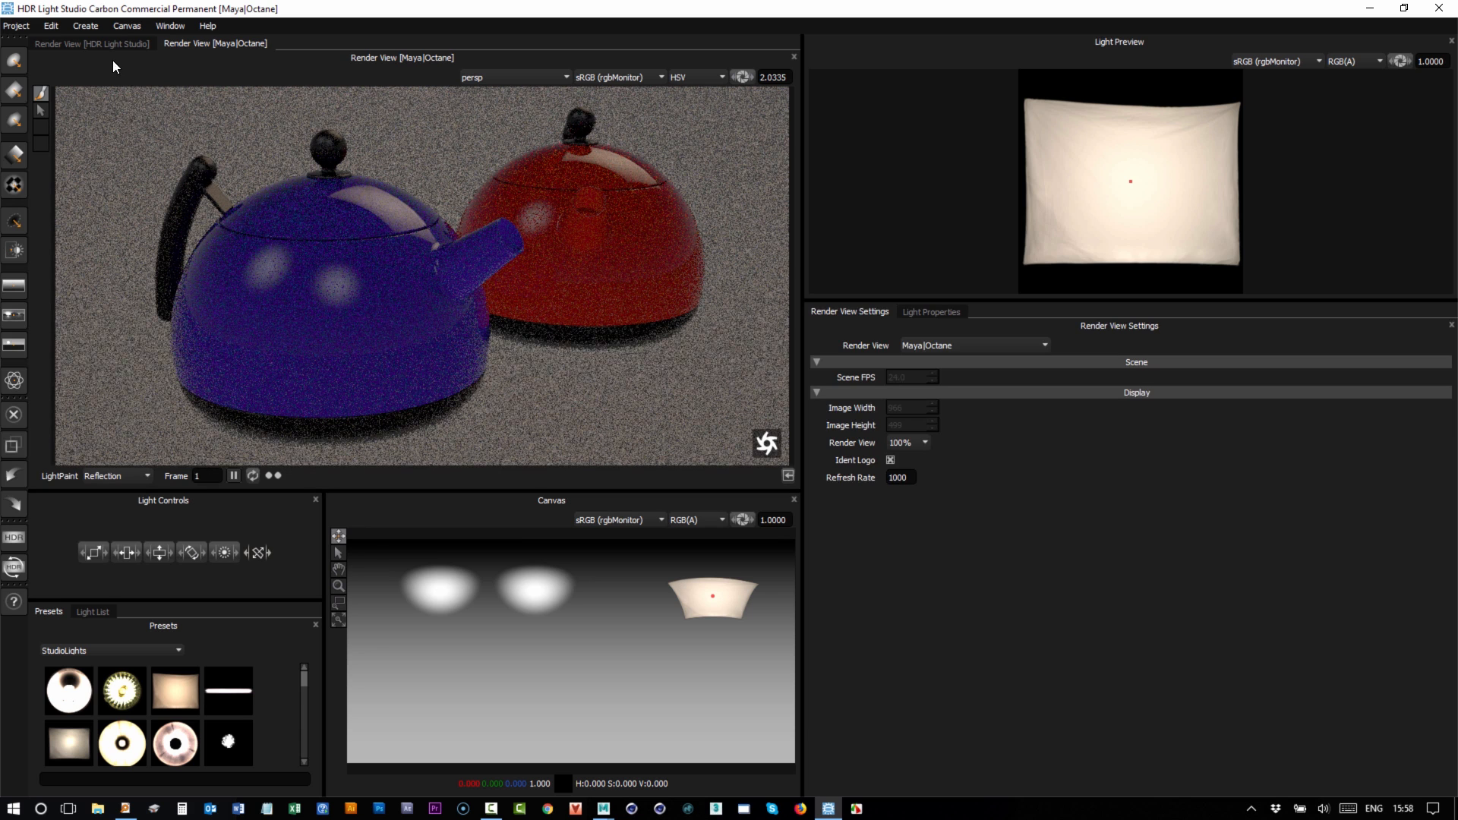
In the built-in render view, place the softbox reflection low on the left kettle (Latitude -19.23, Longitude 176.70).
left_click(104, 43)
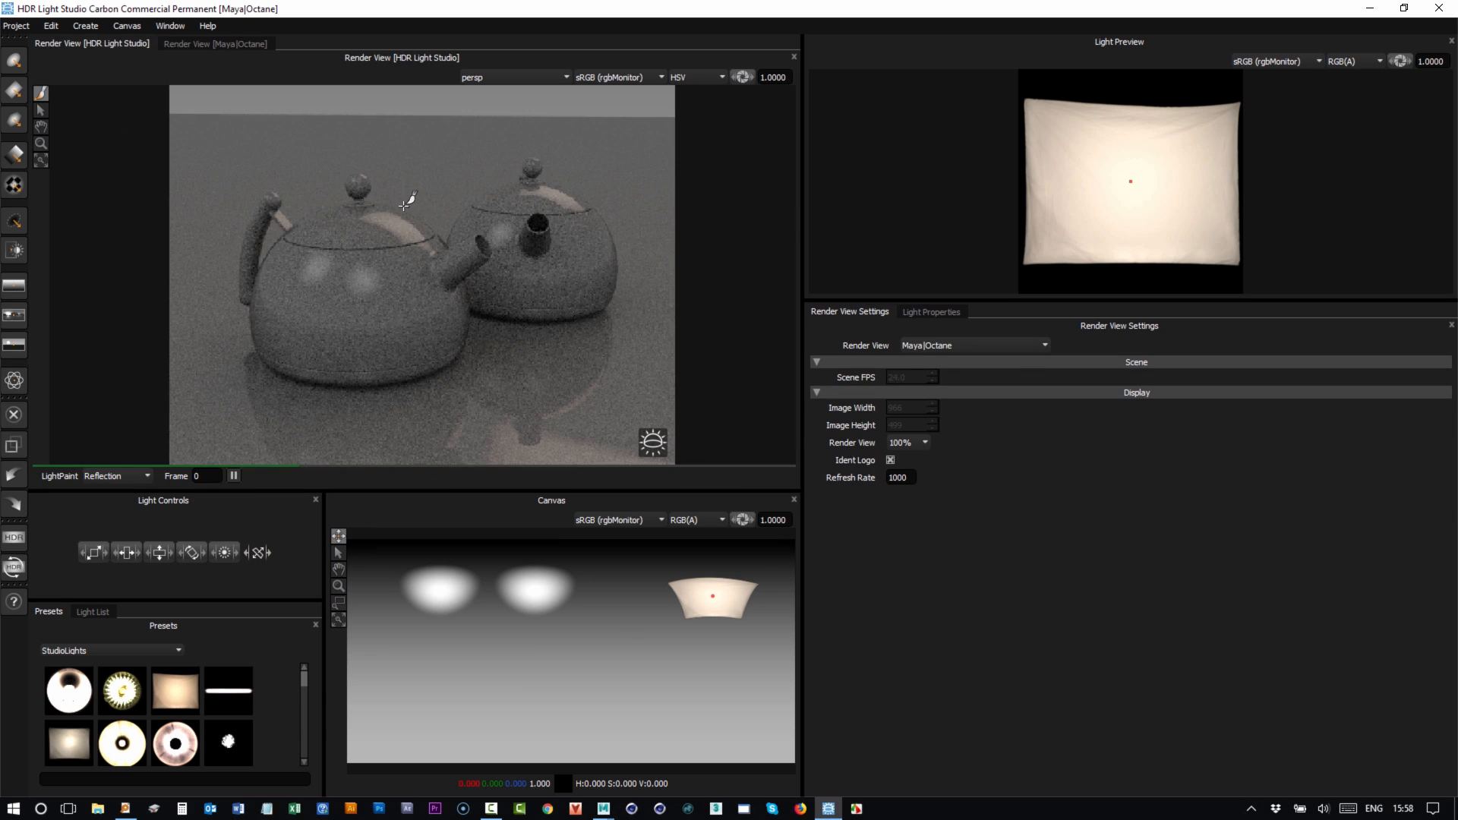
left_click(278, 267)
left_click(325, 218)
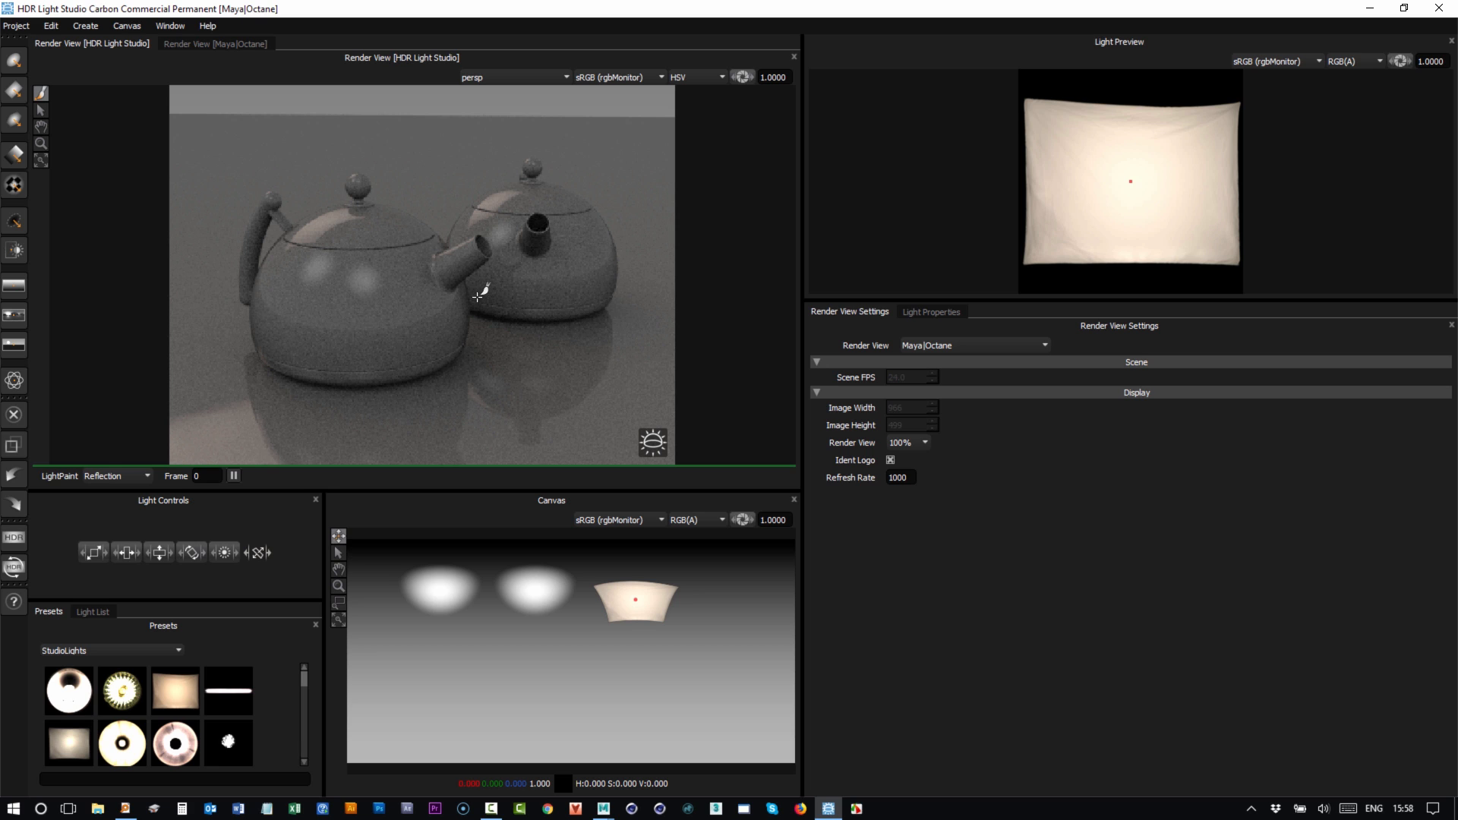
left_click(288, 275)
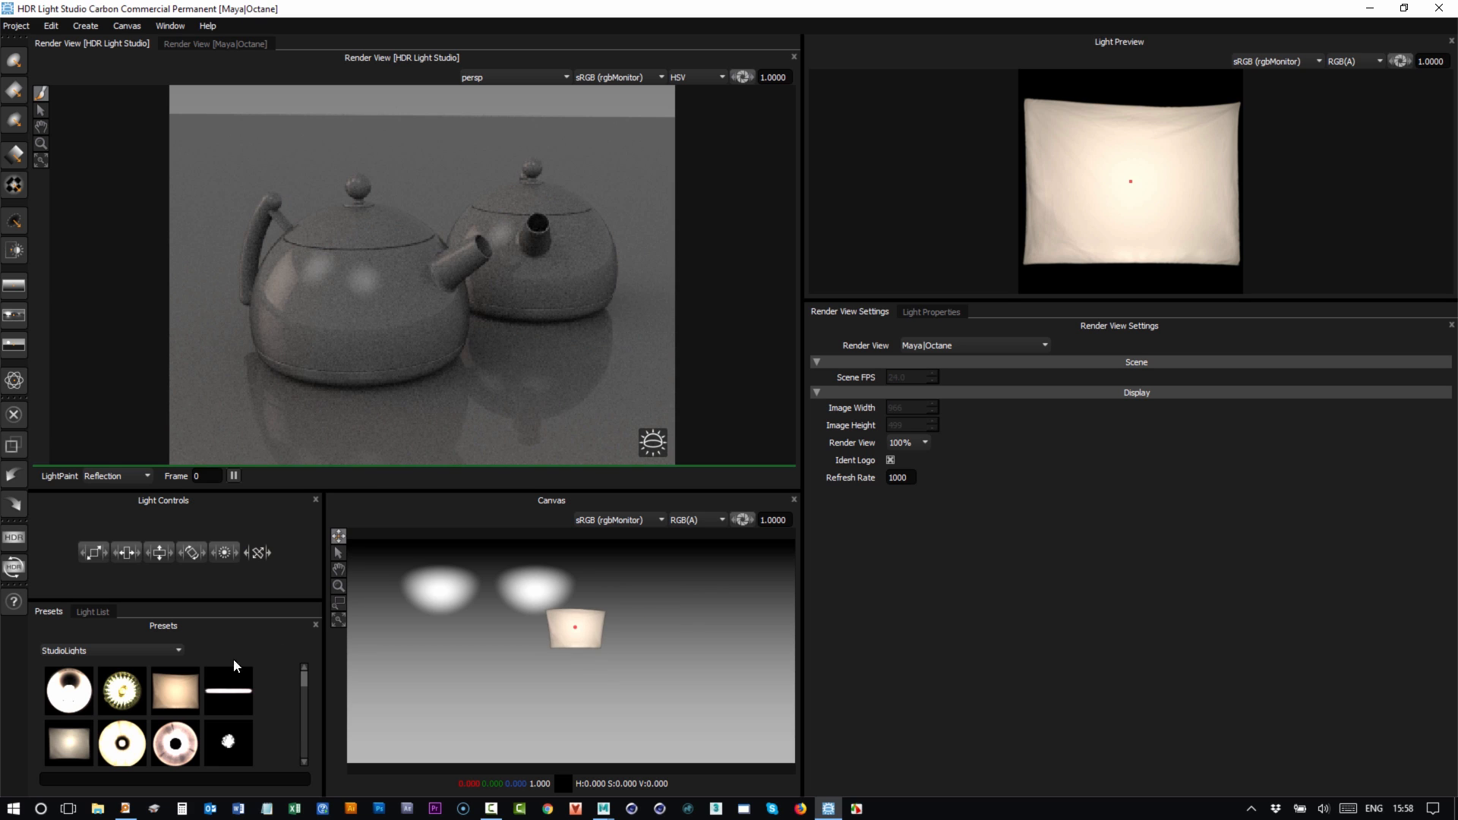
left_click(931, 309)
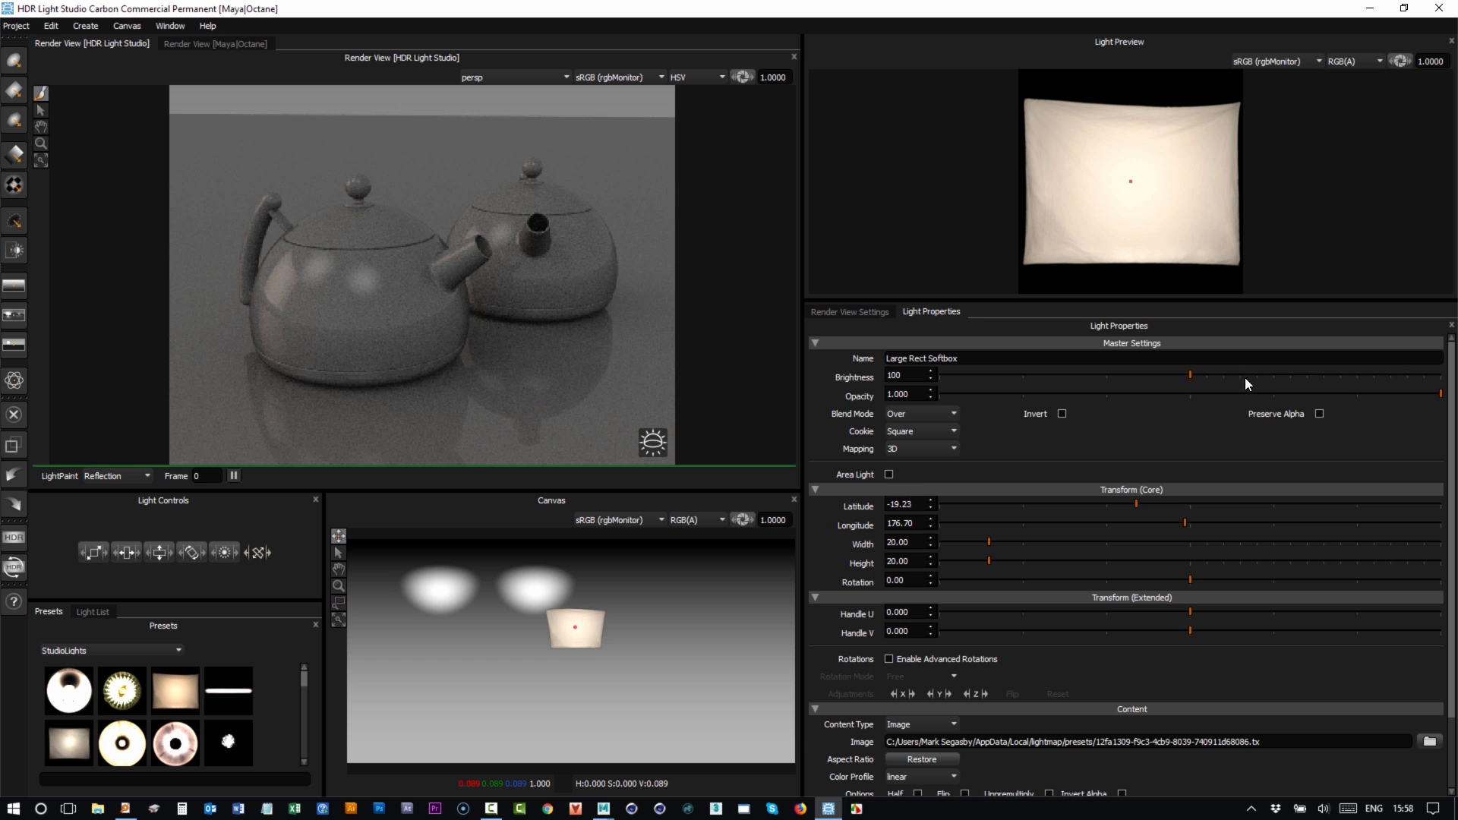
Give the Large Rect Softbox a Flat purple colour and return to the Maya|Octane render view.
scroll(1139, 653, "down", 2)
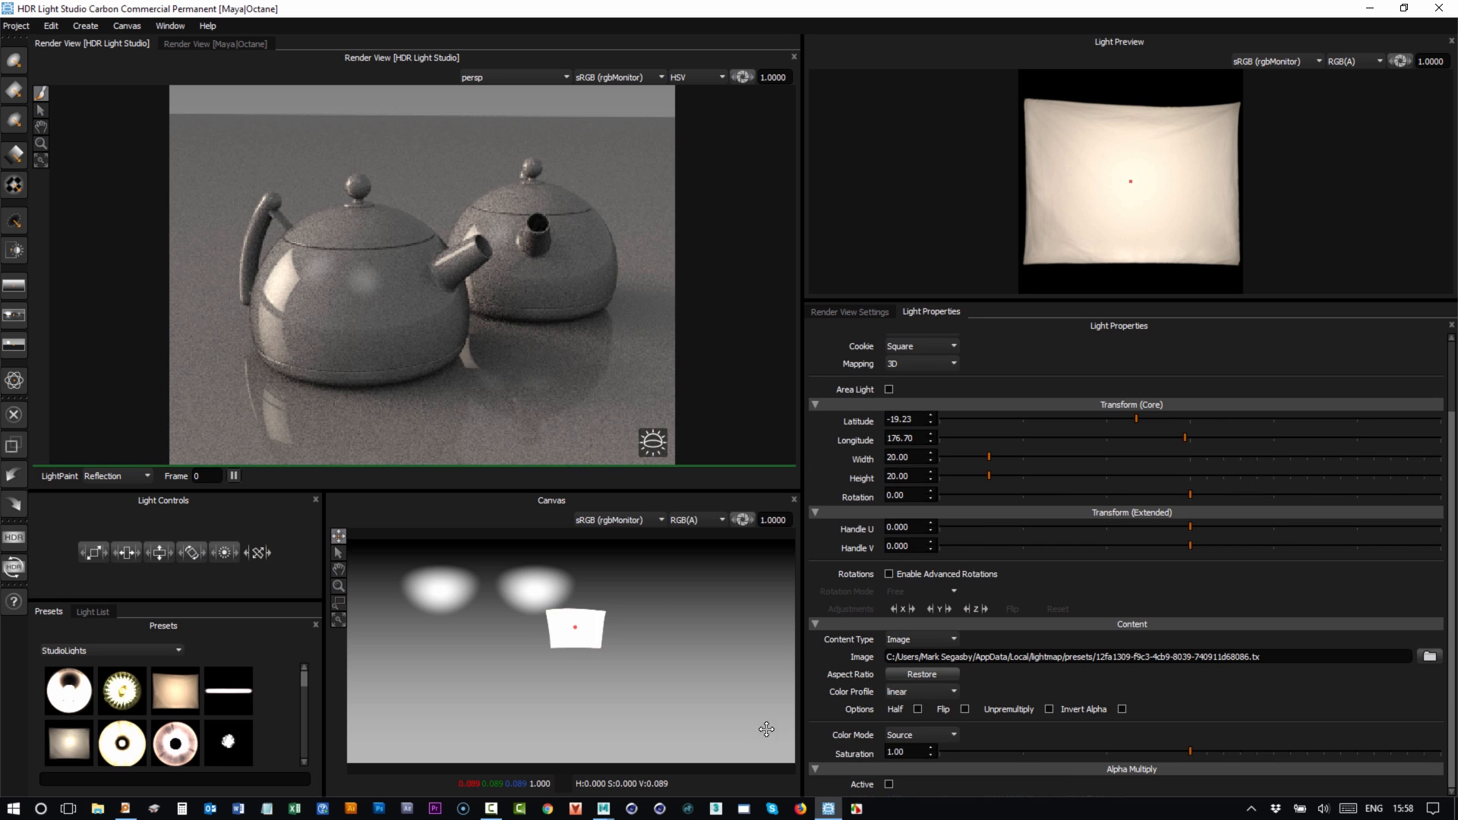
left_click(912, 735)
left_click(917, 750)
left_click(894, 753)
left_click(1233, 548)
left_click_drag(1234, 548, 1204, 548)
left_click(1411, 516)
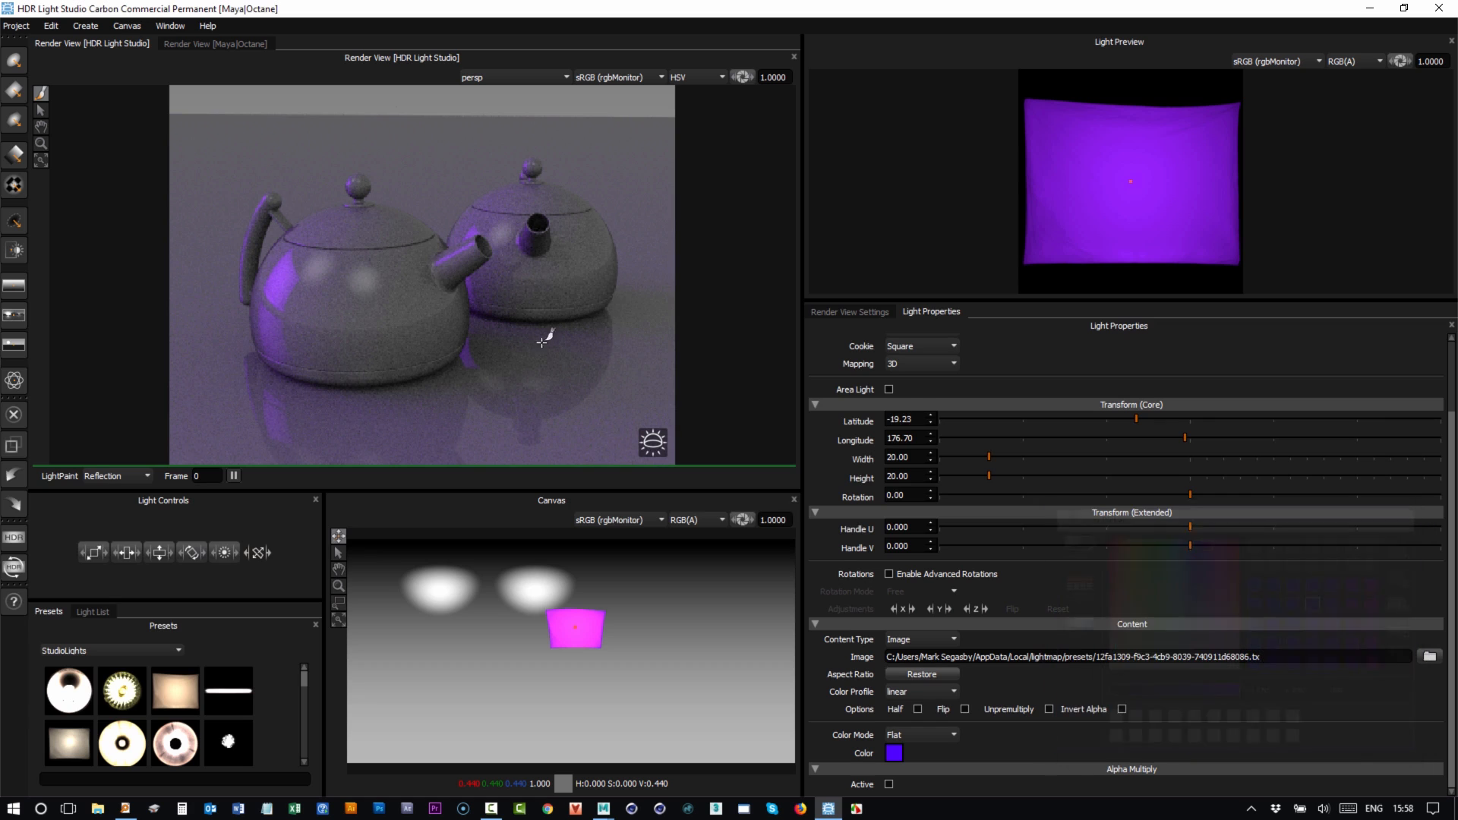
left_click(231, 44)
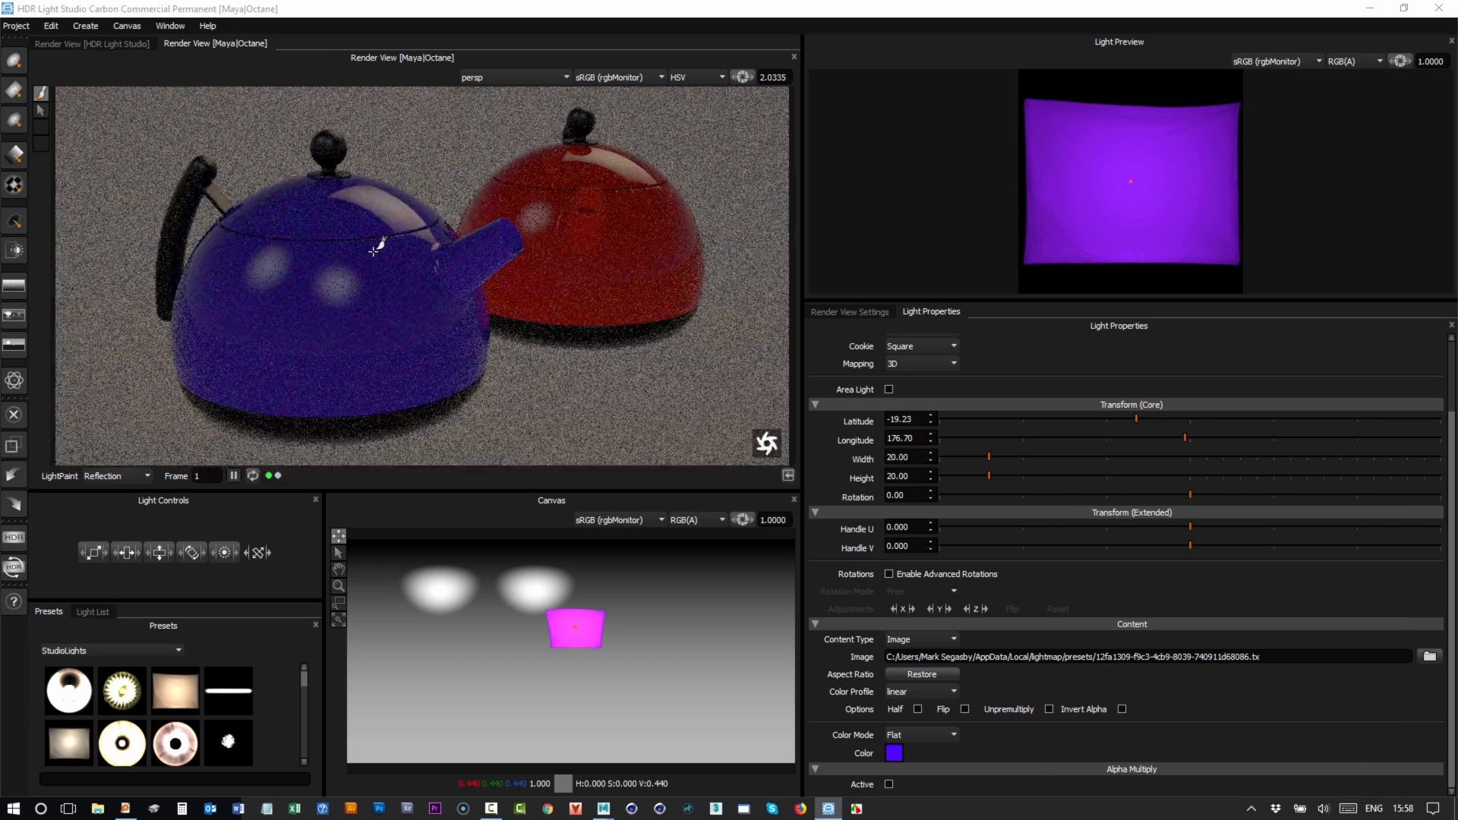